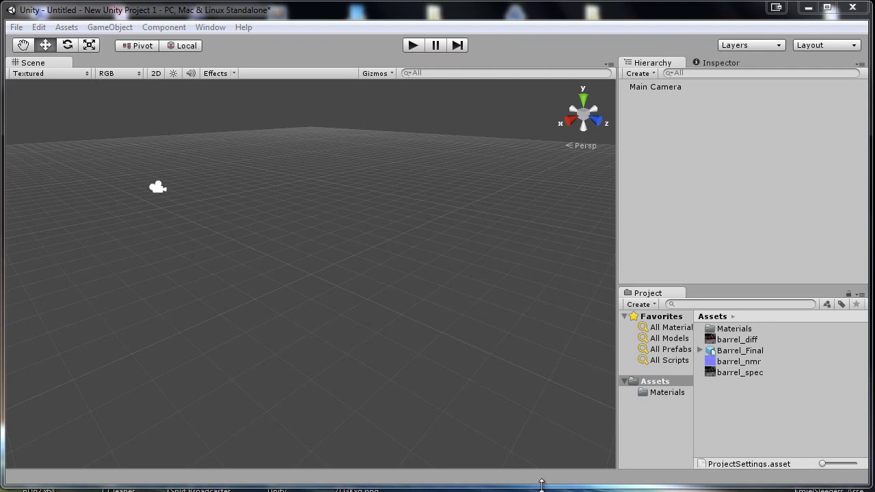
# Drag the Unity window's bottom edge down a few pixels to make the editor slightly taller
pyautogui.moveTo(543, 483); pyautogui.dragTo(542, 489)
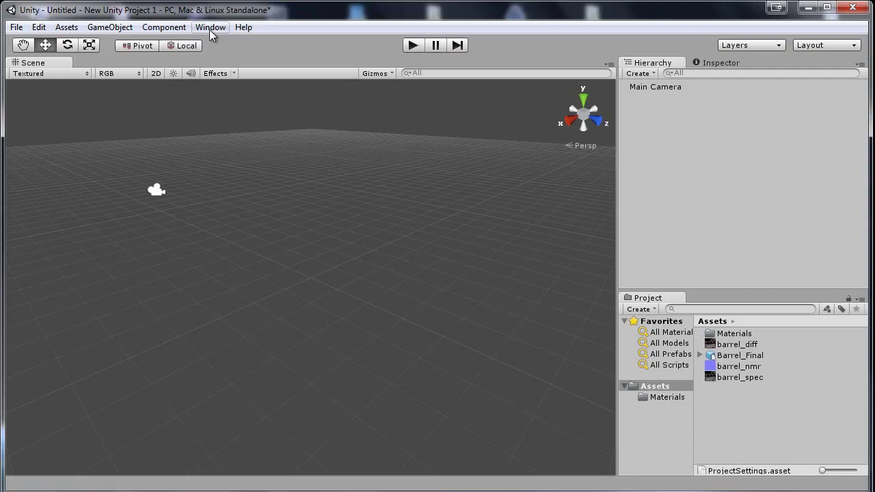
# Open the Asset Store and search for 'strumpy shader editor'
pyautogui.click(210, 30)
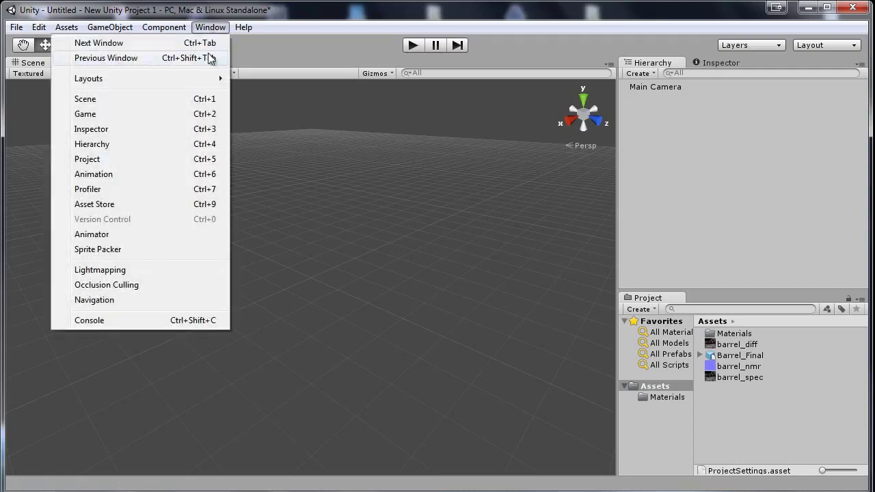
pyautogui.click(135, 202)
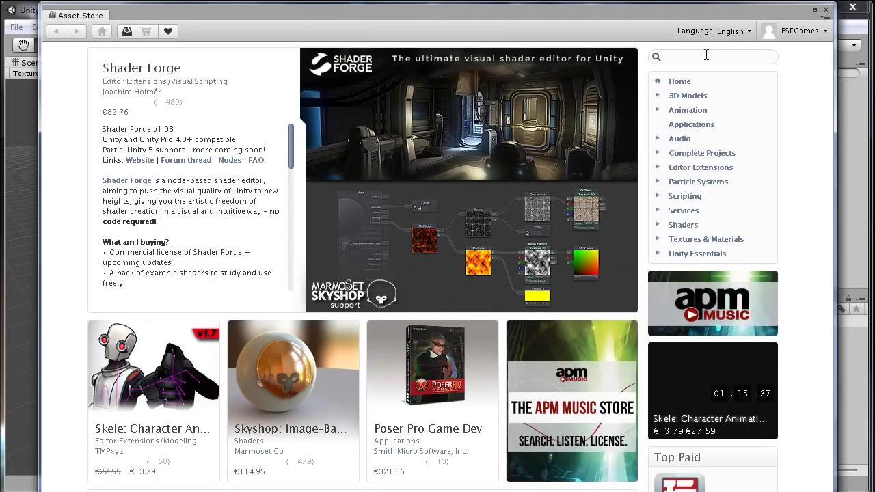
pyautogui.click(706, 54)
pyautogui.write('strumpy ')
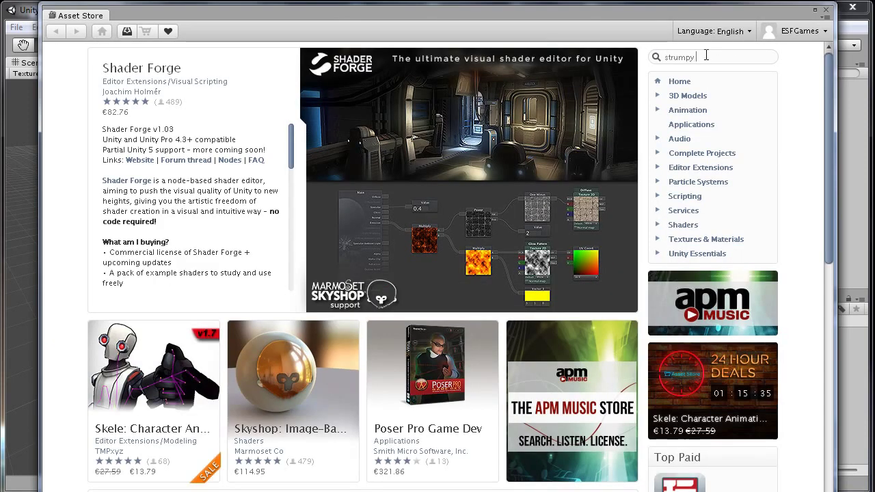
pyautogui.write('shader editor')
pyautogui.press('Return')
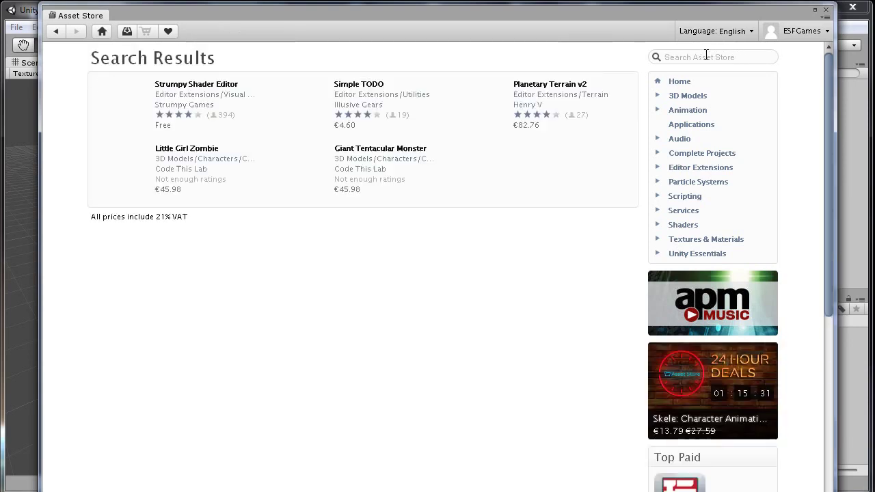
# Import all files of the Strumpy Shader Editor package from its product page
pyautogui.click(219, 115)
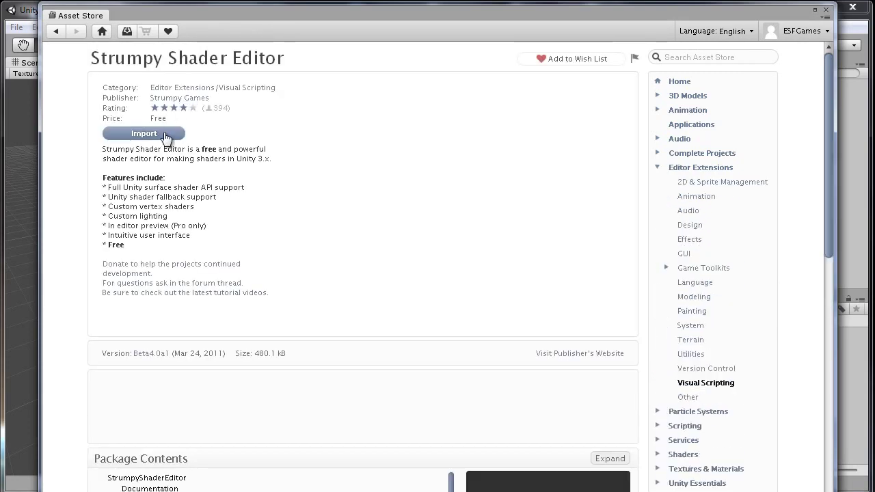
pyautogui.click(166, 136)
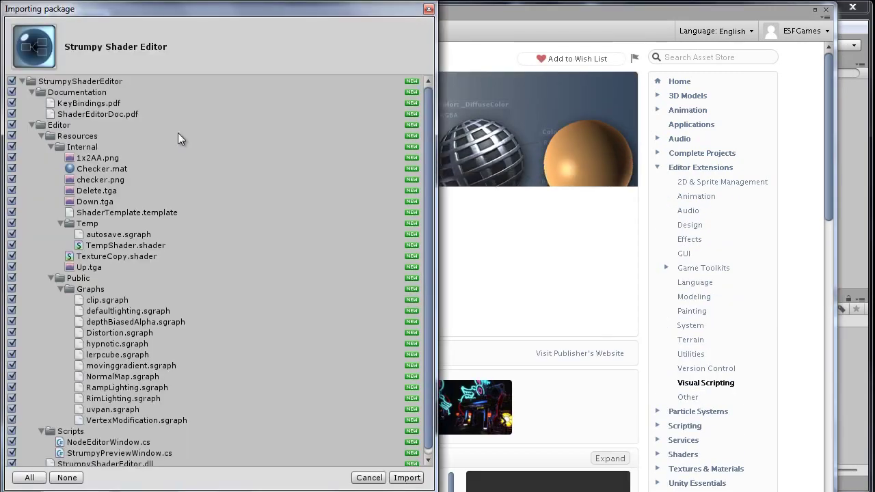
pyautogui.click(408, 478)
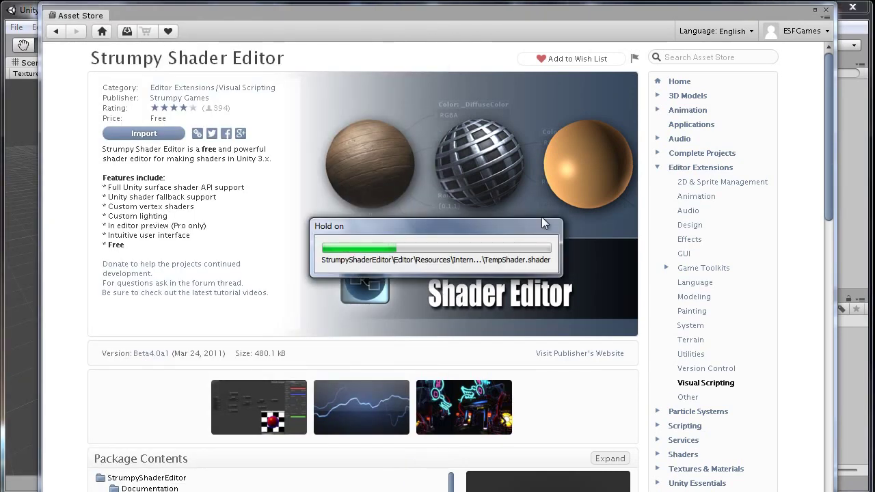
# Close the Asset Store and launch Strumpy Shader Editor, dismissing the shader save error
pyautogui.click(826, 9)
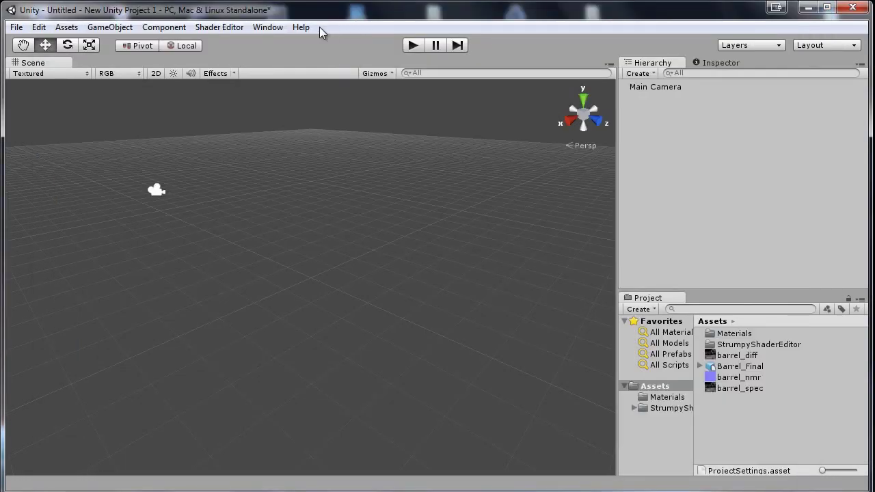
pyautogui.click(219, 27)
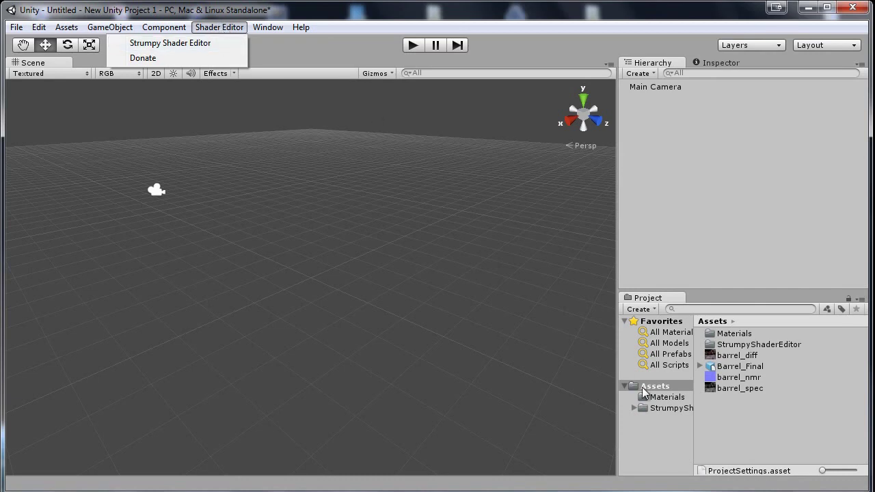
pyautogui.click(667, 408)
pyautogui.moveTo(692, 284); pyautogui.dragTo(691, 266)
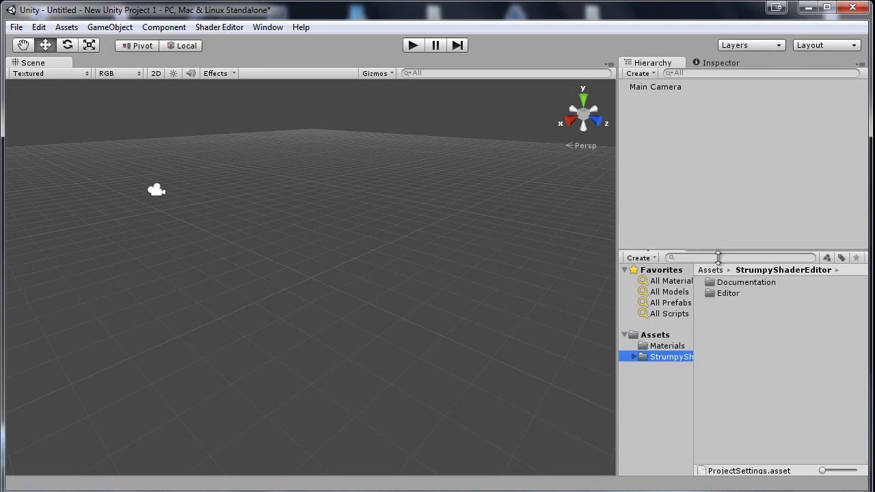
pyautogui.click(231, 30)
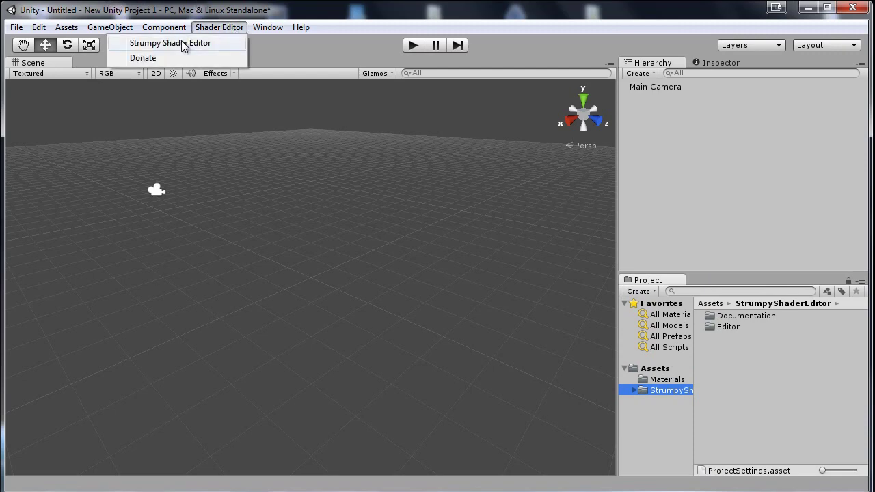
pyautogui.click(184, 43)
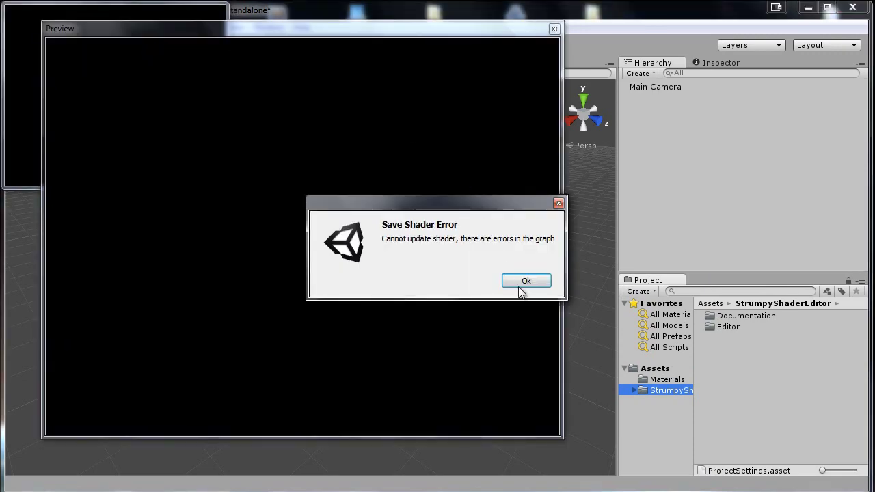
pyautogui.click(527, 284)
# Resize the node editor, close its Preview, and dock it beside the Scene tab
pyautogui.moveTo(203, 14); pyautogui.dragTo(282, 36)
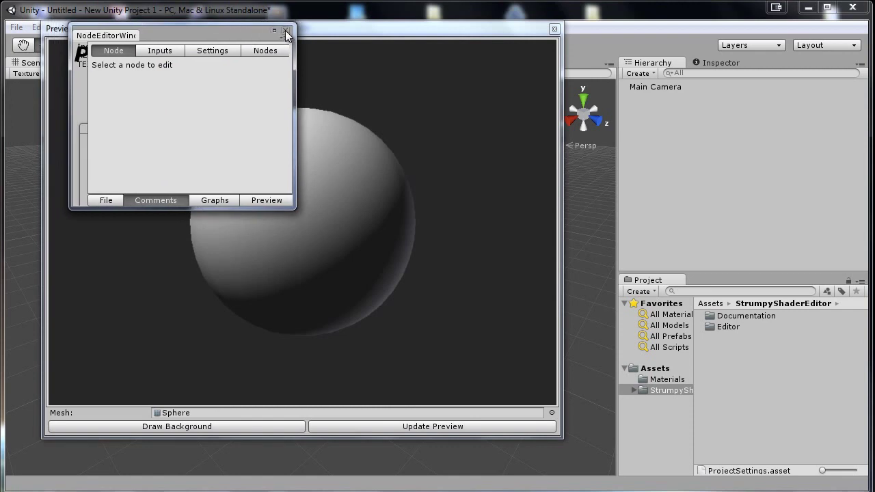
pyautogui.moveTo(295, 210)
pyautogui.mouseDown()
pyautogui.moveTo(679, 373)
pyautogui.moveTo(632, 373)
pyautogui.mouseUp()
pyautogui.moveTo(478, 37); pyautogui.dragTo(431, 86)
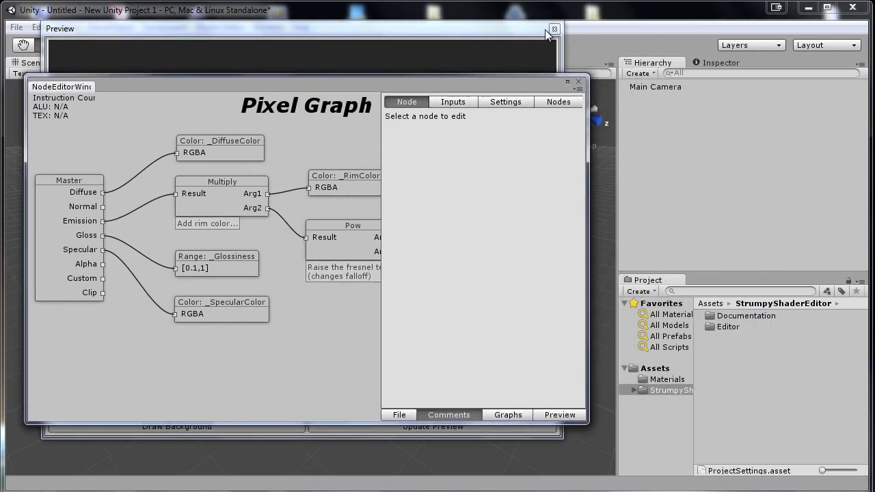
pyautogui.click(547, 29)
pyautogui.moveTo(375, 90)
pyautogui.mouseDown()
pyautogui.moveTo(416, 92)
pyautogui.moveTo(514, 119)
pyautogui.mouseUp()
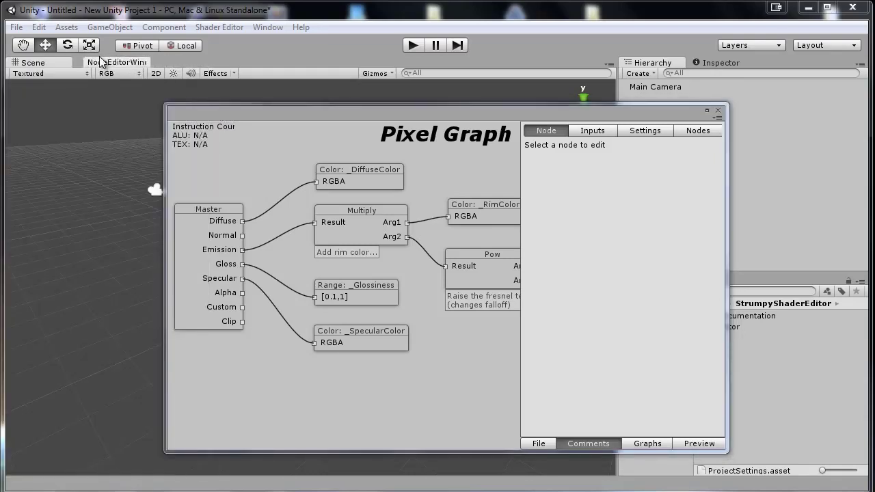
pyautogui.moveTo(226, 118); pyautogui.dragTo(100, 56)
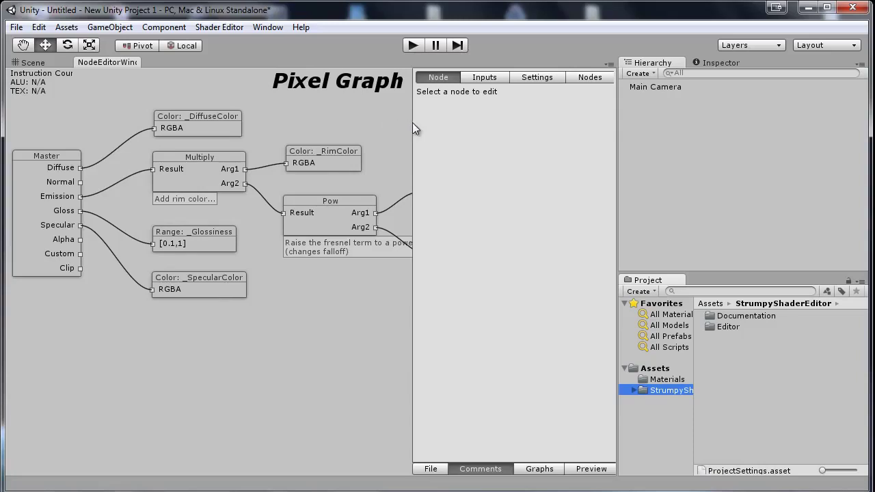
# Start a new graph holding only the Master node and center it on the canvas
pyautogui.click(429, 470)
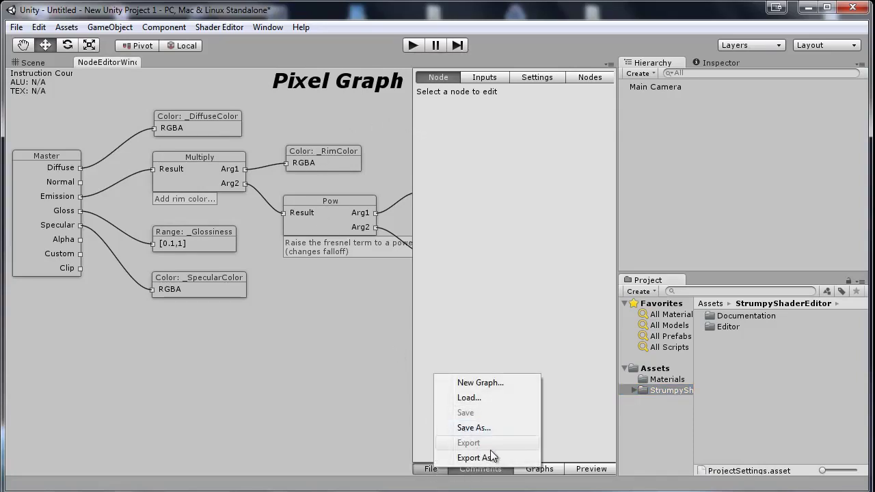
pyautogui.click(507, 384)
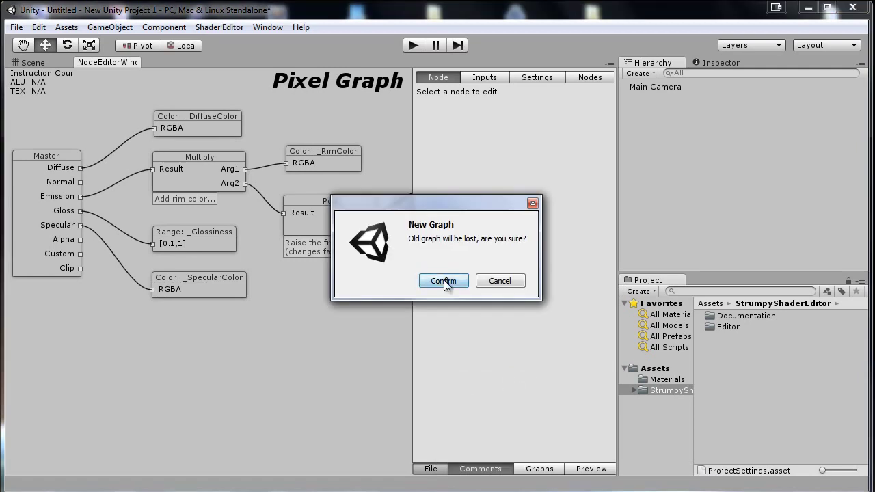
pyautogui.click(437, 277)
pyautogui.moveTo(144, 225); pyautogui.dragTo(286, 255)
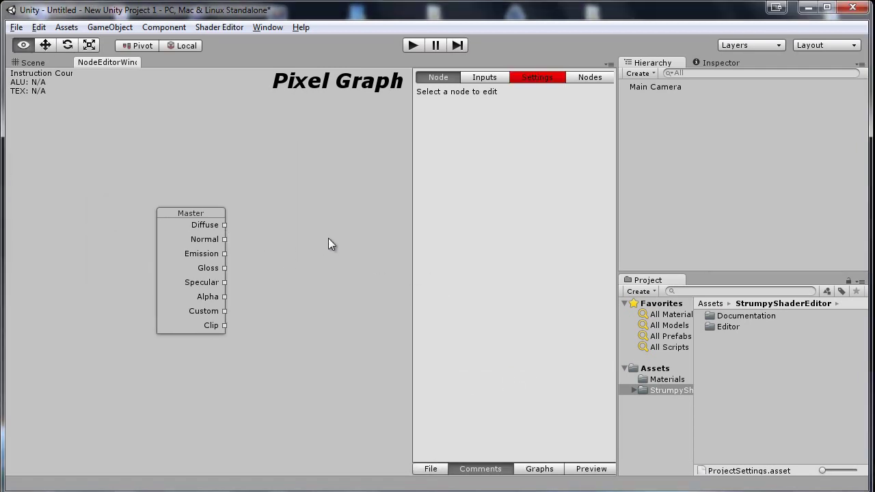
pyautogui.moveTo(333, 236); pyautogui.dragTo(273, 225)
# Switch back to the Scene view tab
pyautogui.click(46, 63)
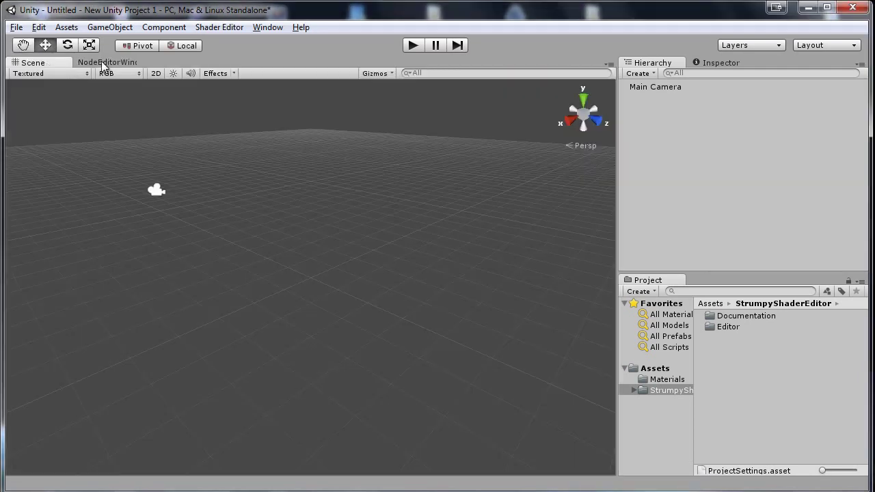
pyautogui.click(106, 60)
pyautogui.click(42, 63)
# Place Barrel_Final in the scene, frame it, scale it up and raise it
pyautogui.click(669, 380)
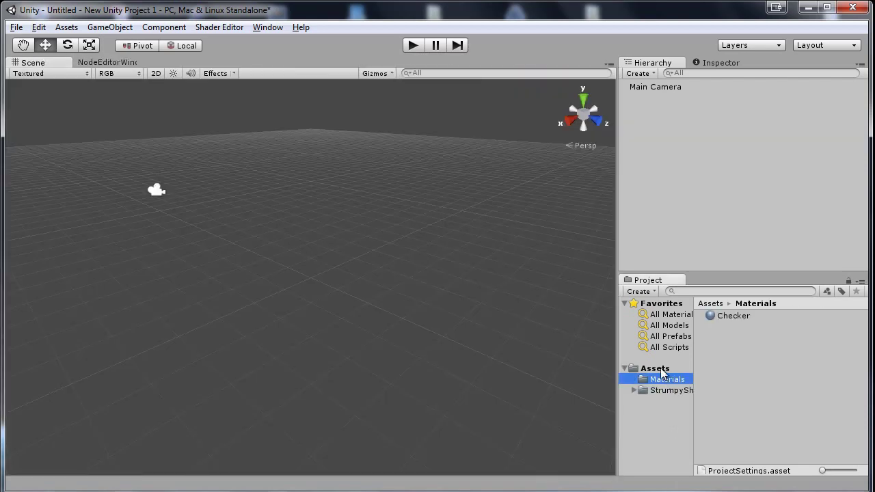
pyautogui.click(657, 368)
pyautogui.moveTo(744, 348)
pyautogui.mouseDown()
pyautogui.moveTo(685, 226)
pyautogui.moveTo(685, 201)
pyautogui.mouseUp()
pyautogui.click(655, 98)
pyautogui.press('f')
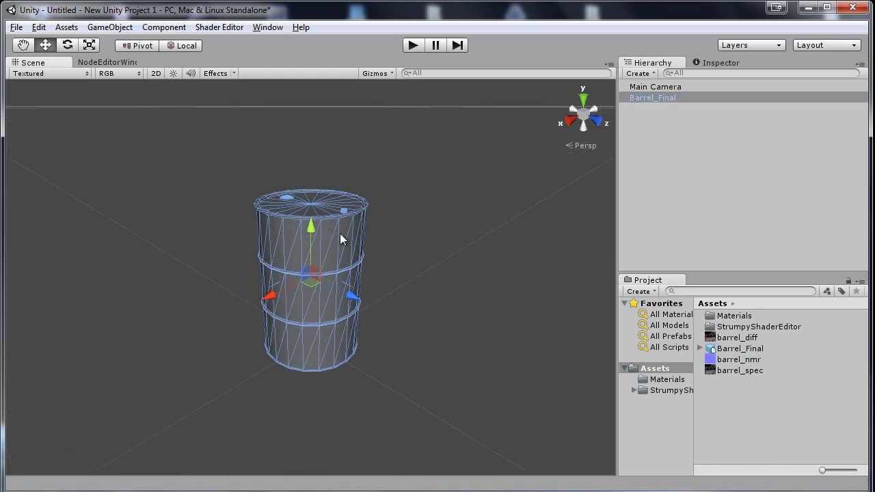
pyautogui.press('r')
pyautogui.scroll(-5, 333, 251)
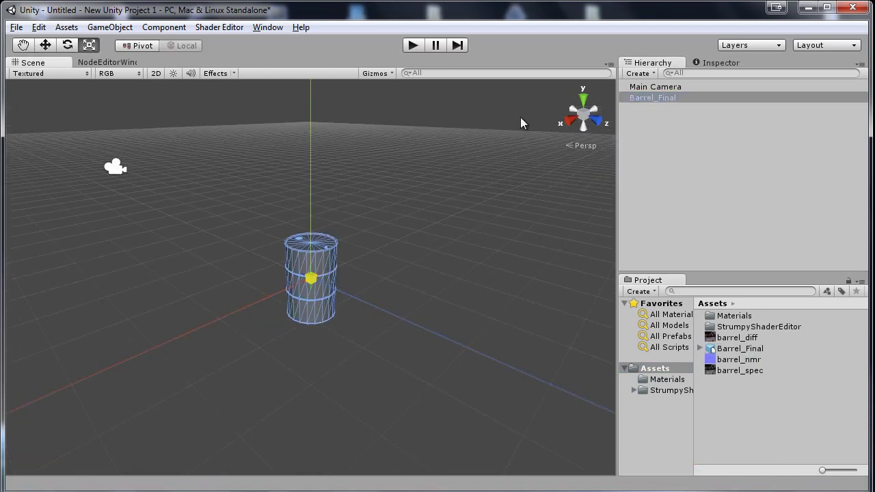
pyautogui.press('w')
pyautogui.scroll(3, 314, 225)
pyautogui.moveTo(310, 232)
pyautogui.mouseDown()
pyautogui.moveTo(316, 162)
pyautogui.moveTo(317, 177)
pyautogui.mouseUp()
pyautogui.press('f')
pyautogui.keyDown('alt'); pyautogui.moveTo(384, 214); pyautogui.dragTo(403, 192); pyautogui.keyUp('alt')
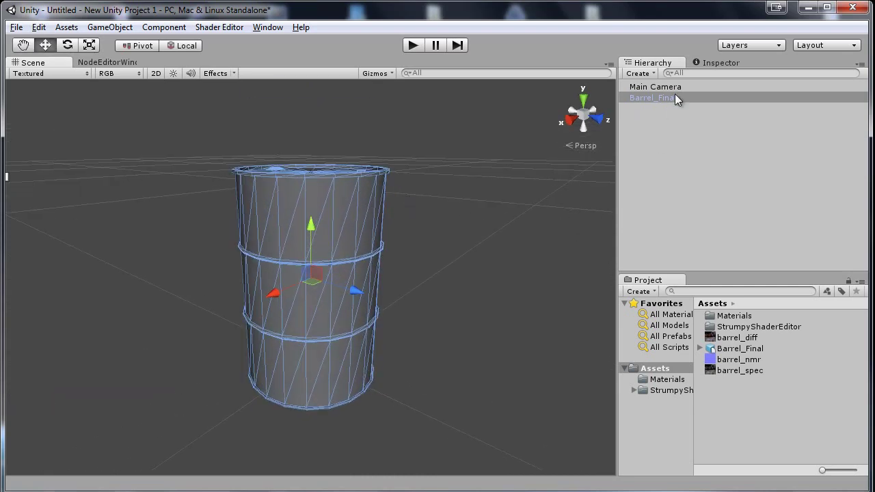
# Inspect the barrel's Checker material and Diffuse shader in the Inspector
pyautogui.click(721, 62)
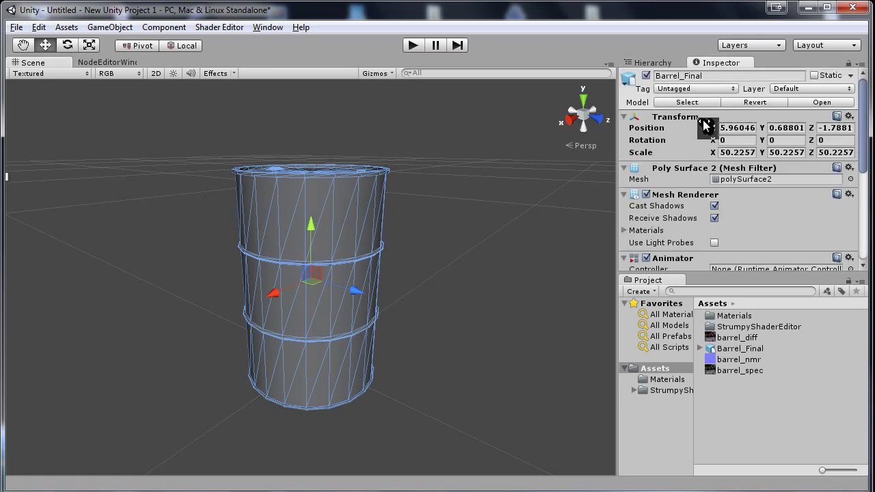
pyautogui.moveTo(869, 130); pyautogui.dragTo(870, 241)
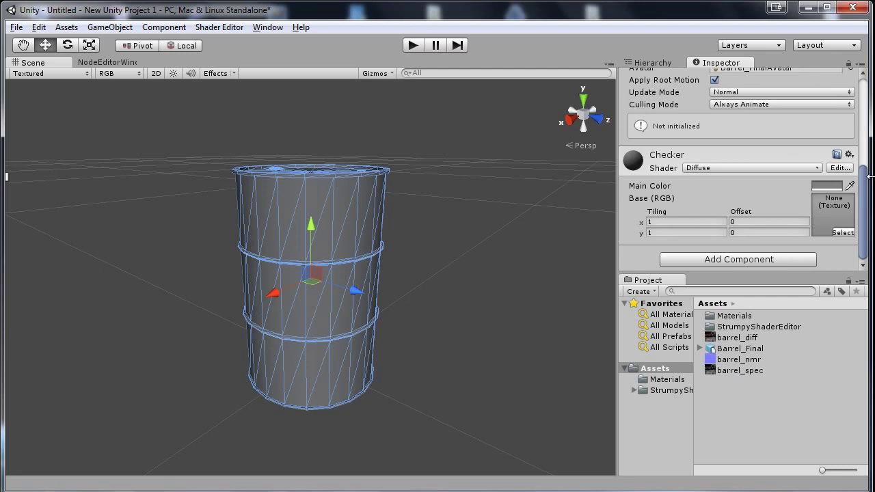
pyautogui.scroll(10, 684, 171)
pyautogui.click(646, 63)
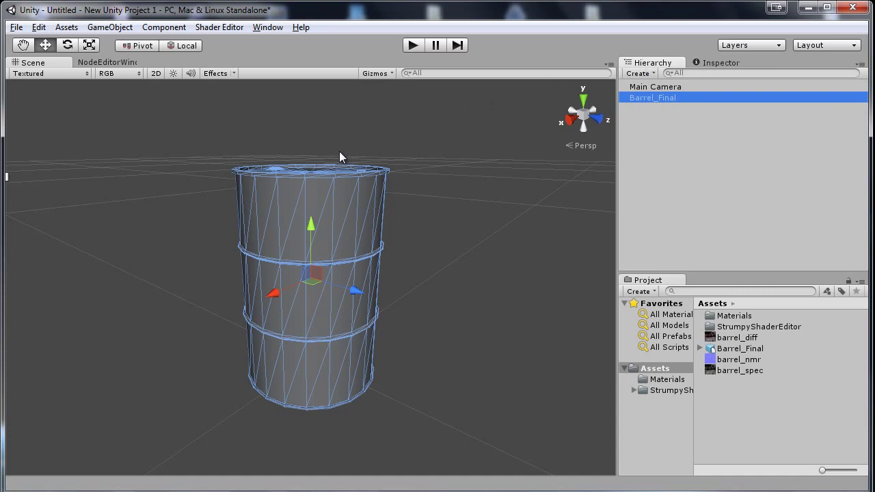
# Name the shader TestShader in the Settings tab, leaving the shader model unchanged
pyautogui.click(112, 62)
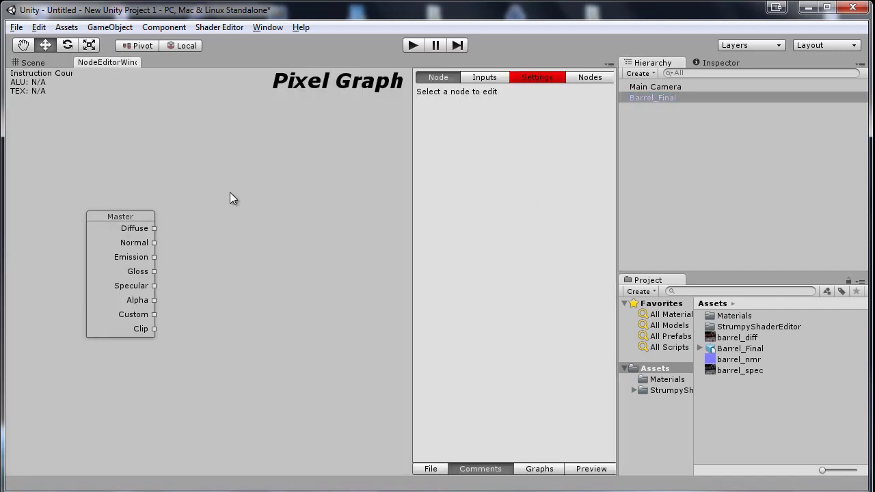
pyautogui.moveTo(240, 208); pyautogui.dragTo(231, 215, button='middle')
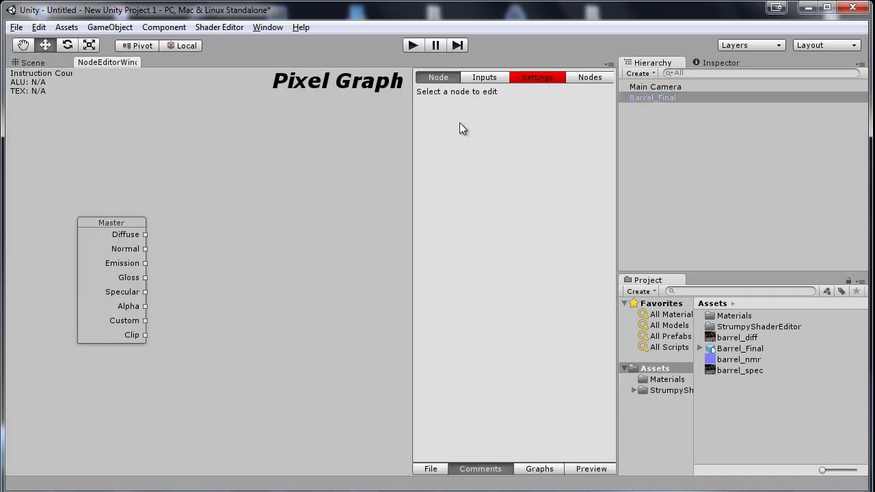
pyautogui.click(520, 79)
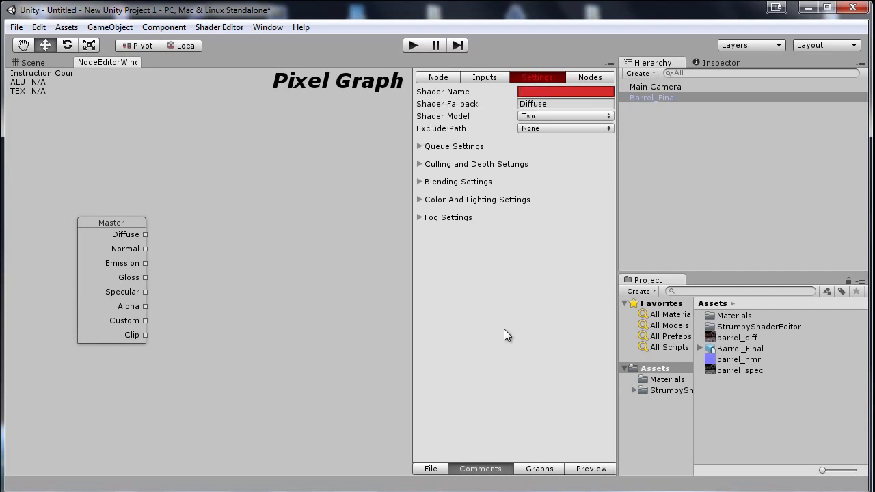
pyautogui.write('TestShader')
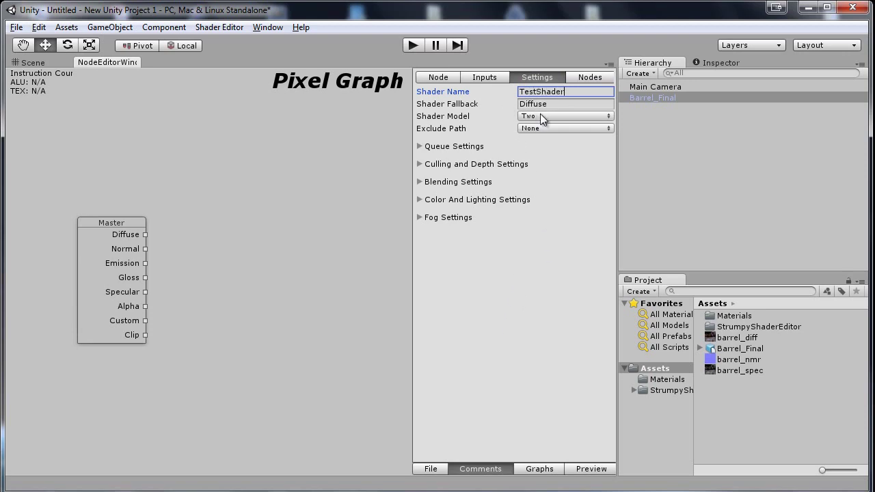
pyautogui.click(540, 117)
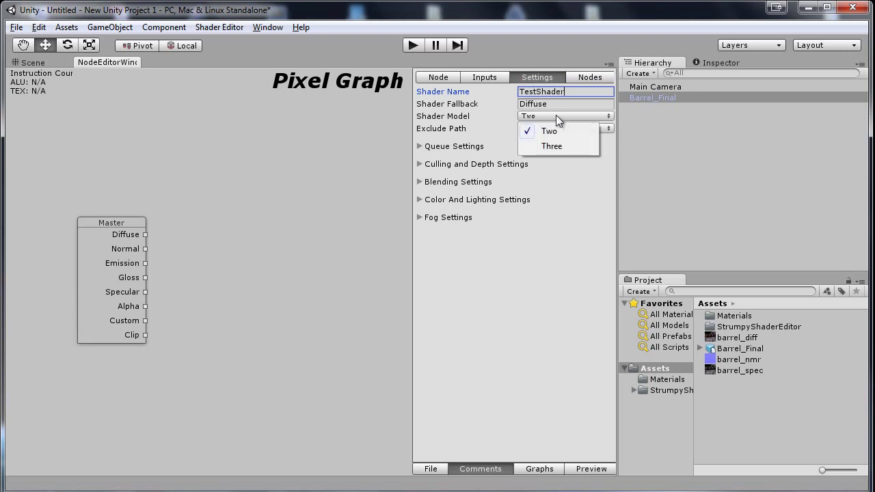
pyautogui.click(558, 105)
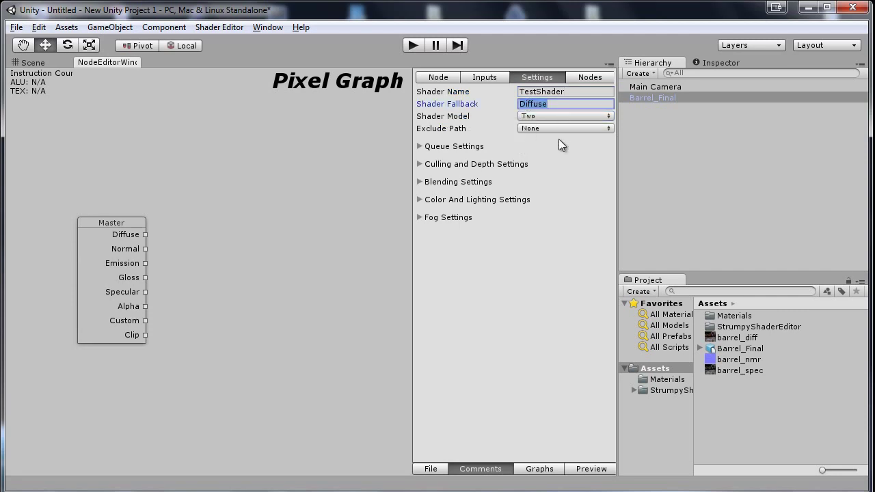
# Review the Queue, Culling/Depth, Blending and lighting settings foldouts
pyautogui.click(420, 147)
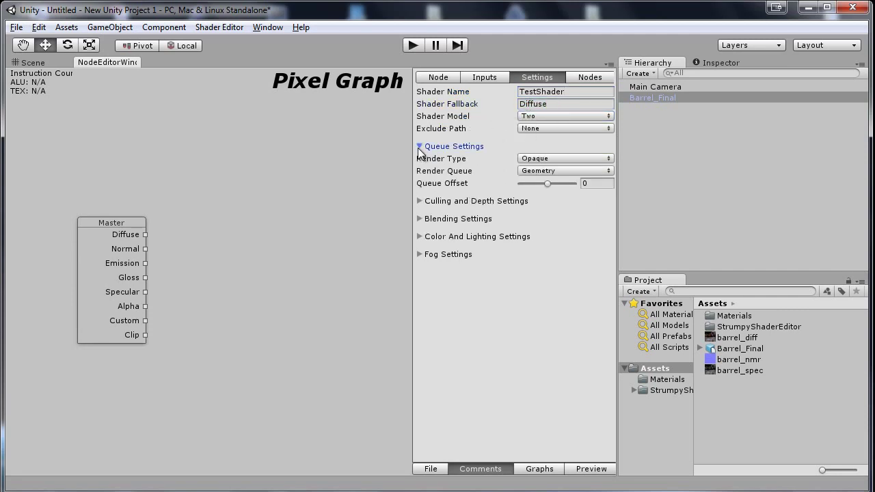
pyautogui.click(420, 146)
pyautogui.click(420, 164)
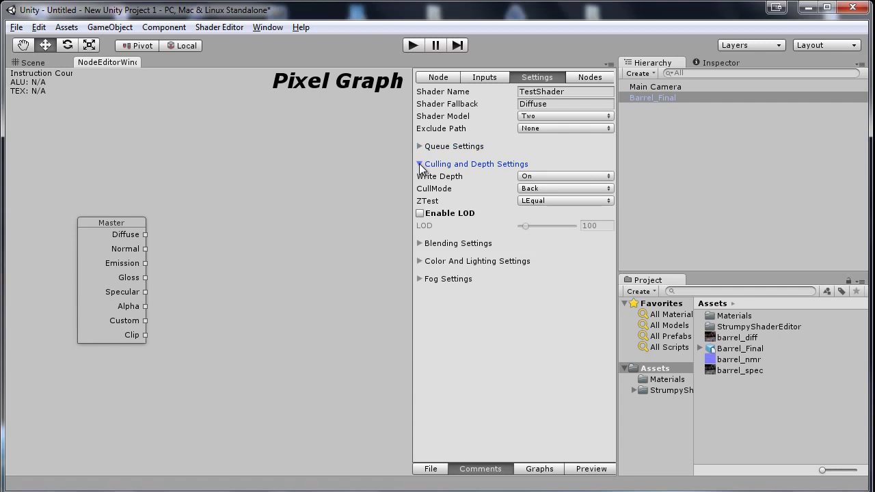
pyautogui.click(420, 164)
pyautogui.click(420, 182)
pyautogui.click(420, 182)
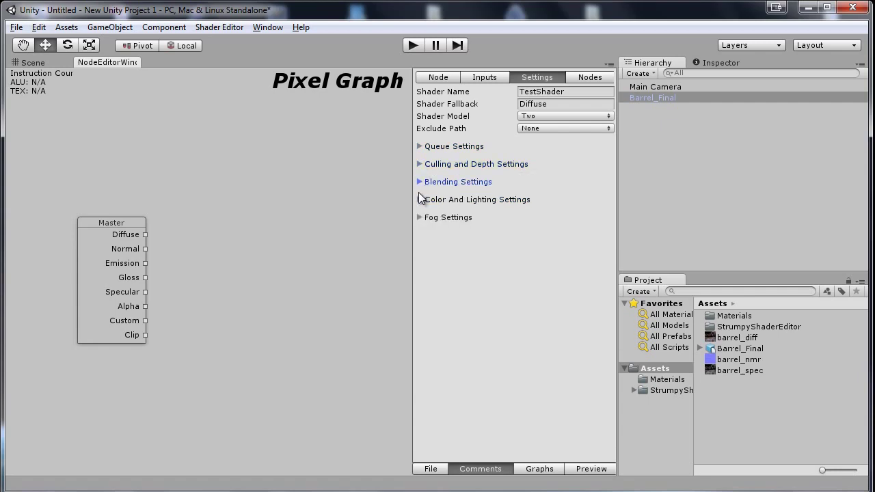
pyautogui.click(420, 199)
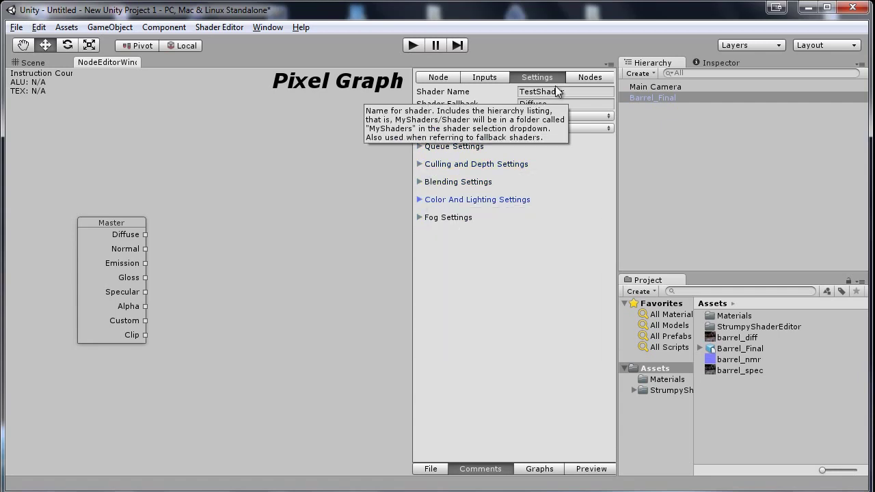
# Return to the Node tab and select the Master node
pyautogui.click(485, 78)
pyautogui.click(440, 78)
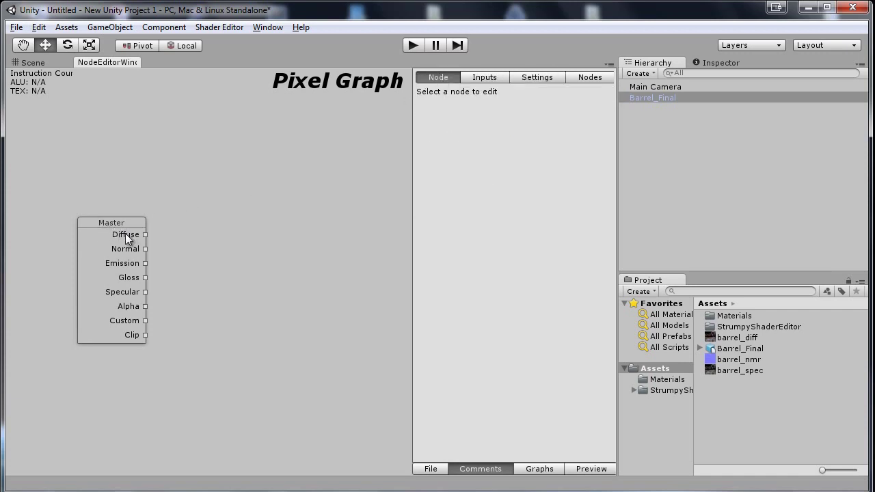
pyautogui.moveTo(123, 223); pyautogui.dragTo(115, 220)
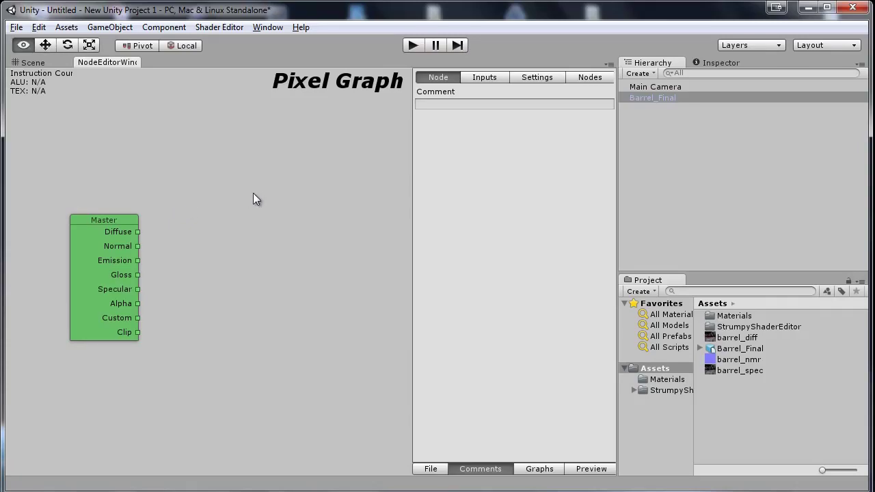
# Add an Operation > Multiply node beside Master and connect its Result to Master's Diffuse port
pyautogui.moveTo(253, 193); pyautogui.dragTo(228, 196, button='middle')
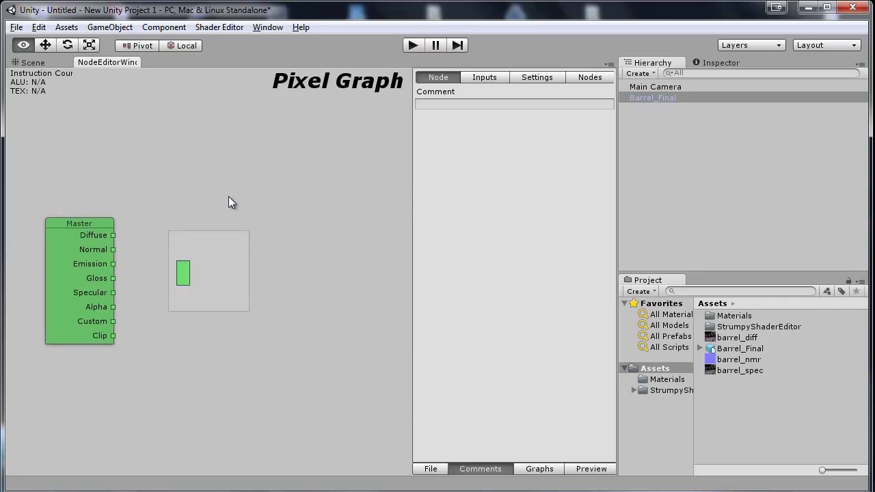
pyautogui.rightClick(267, 227)
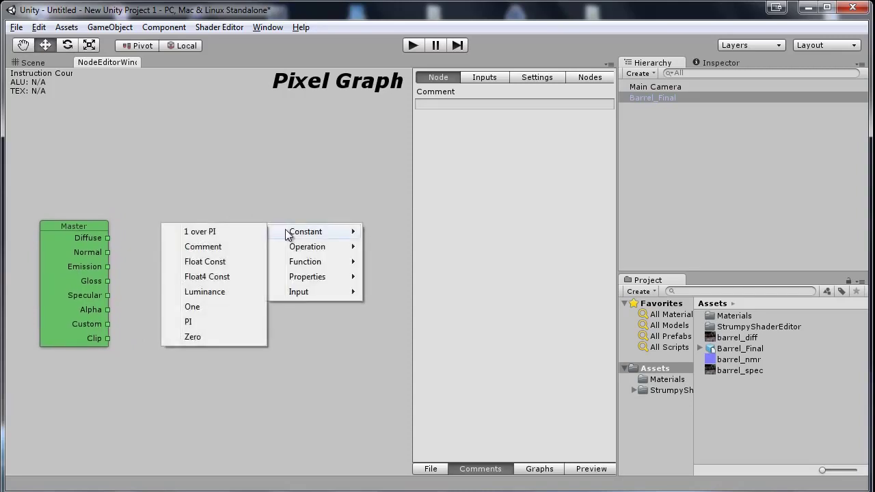
pyautogui.moveTo(307, 247)
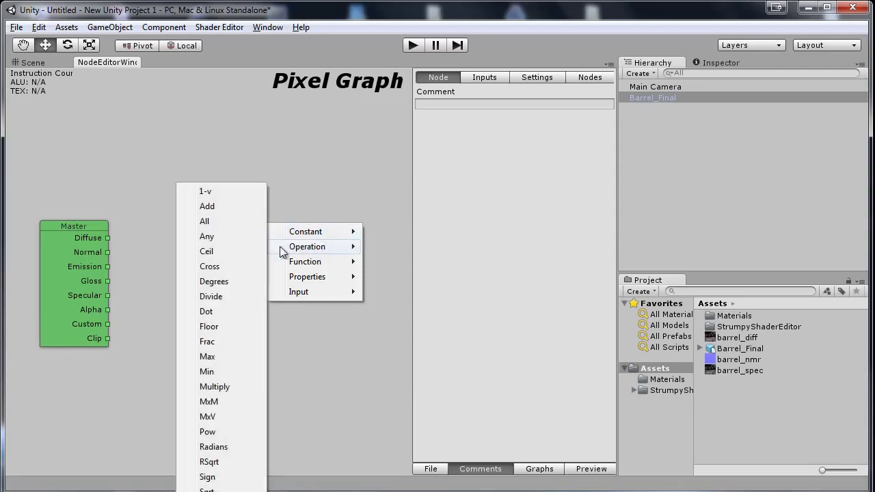
pyautogui.click(217, 387)
pyautogui.moveTo(308, 253)
pyautogui.mouseDown()
pyautogui.moveTo(259, 248)
pyautogui.moveTo(293, 217)
pyautogui.moveTo(288, 204)
pyautogui.moveTo(295, 219)
pyautogui.mouseUp()
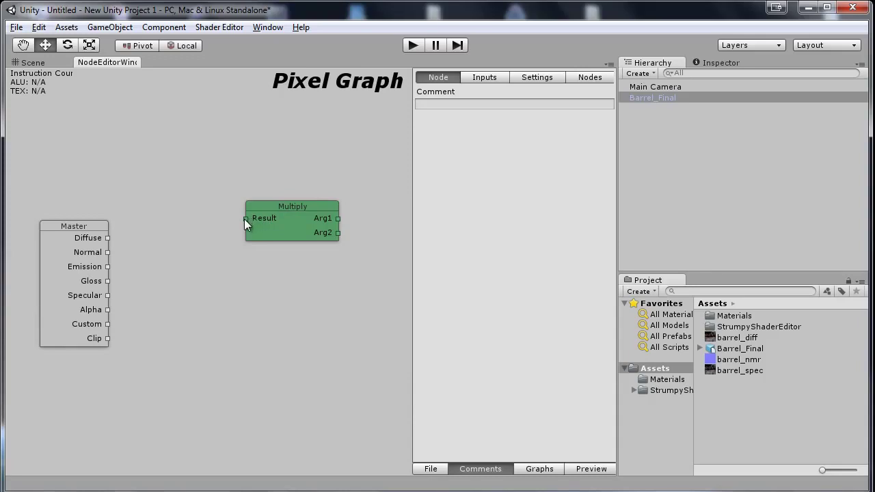
pyautogui.click(225, 220)
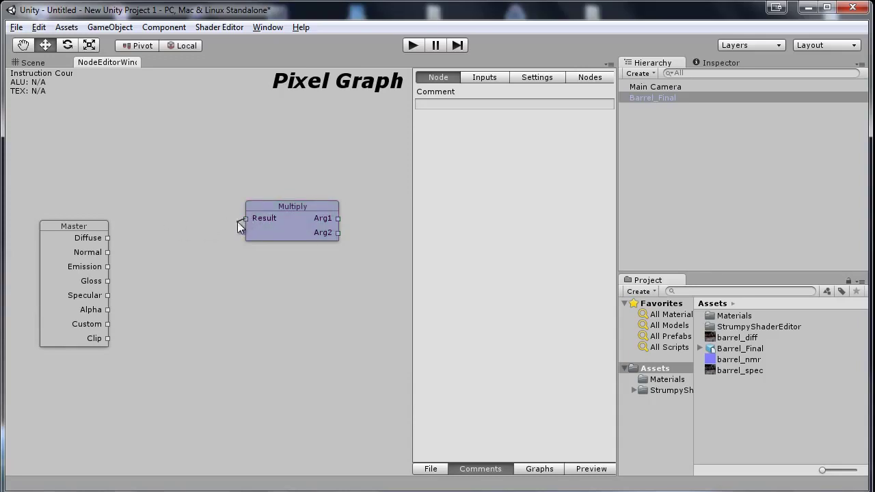
pyautogui.moveTo(119, 234); pyautogui.dragTo(108, 238)
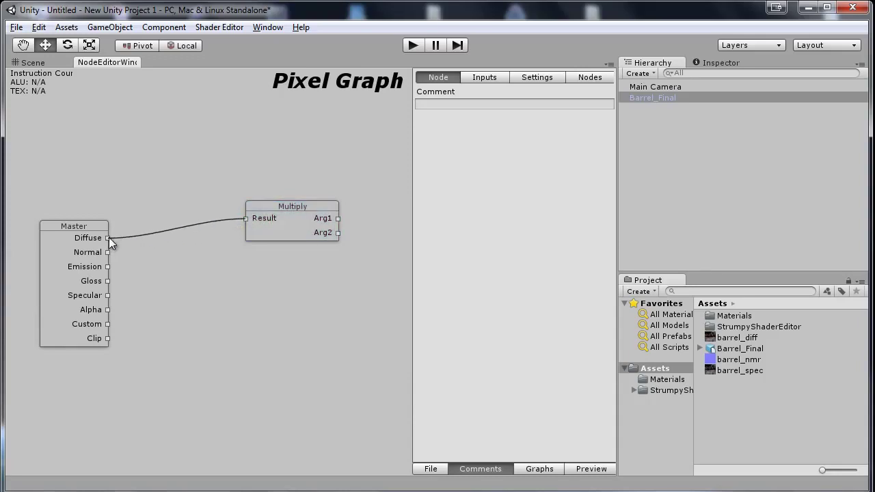
pyautogui.moveTo(284, 235); pyautogui.dragTo(245, 231)
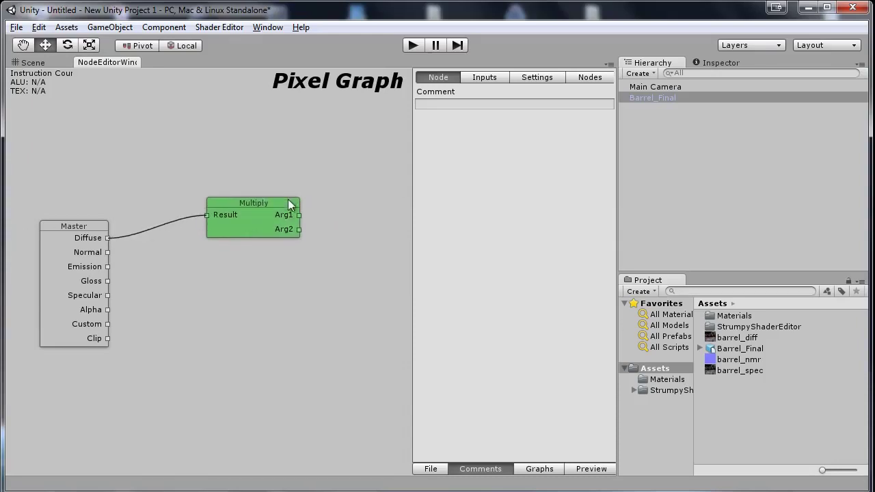
pyautogui.moveTo(356, 241)
pyautogui.mouseDown(button='middle')
pyautogui.moveTo(213, 268)
pyautogui.moveTo(218, 277)
pyautogui.mouseUp(button='middle')
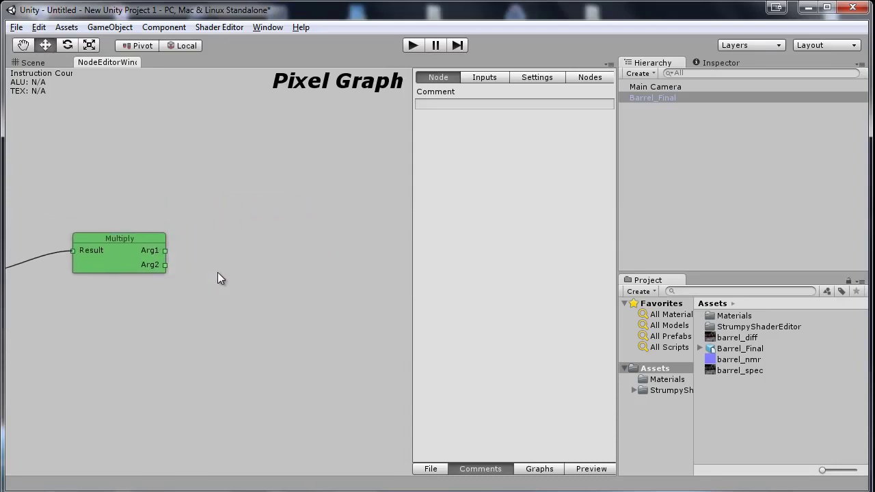
# Add Color, Tex2D and Sampler2D nodes and arrange them beside Multiply
pyautogui.rightClick(258, 228)
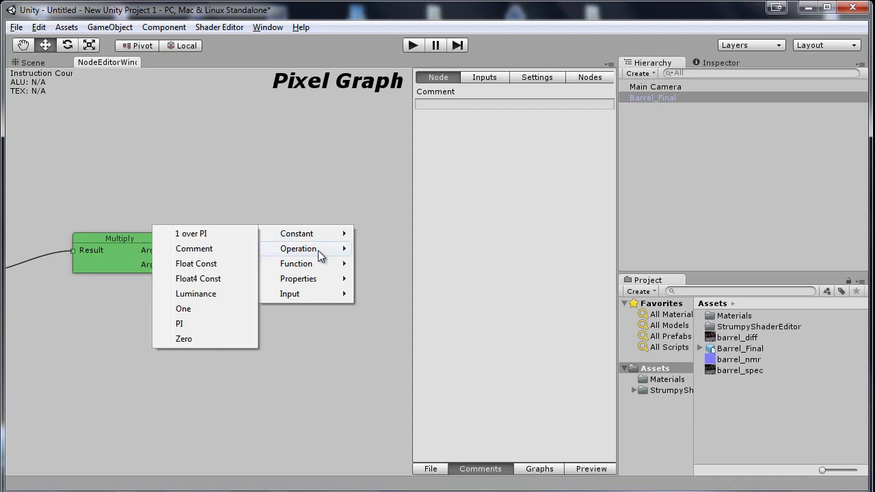
pyautogui.moveTo(304, 279)
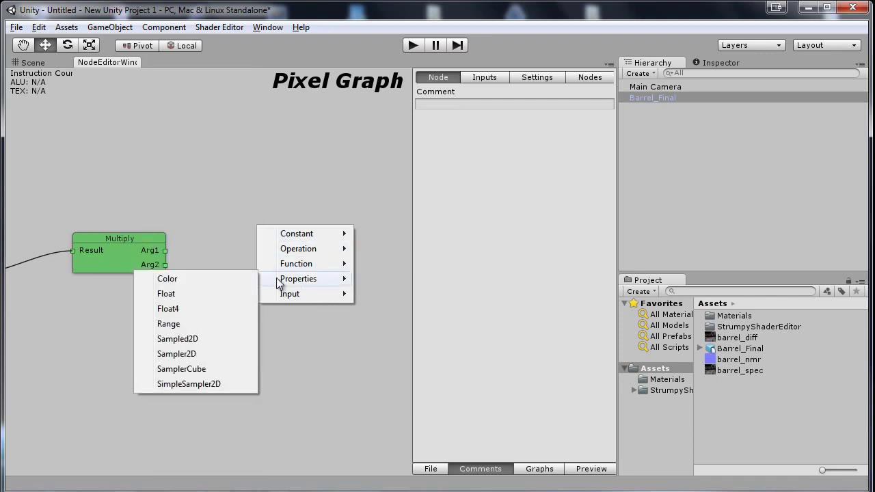
pyautogui.click(239, 278)
pyautogui.moveTo(297, 242); pyautogui.dragTo(270, 171)
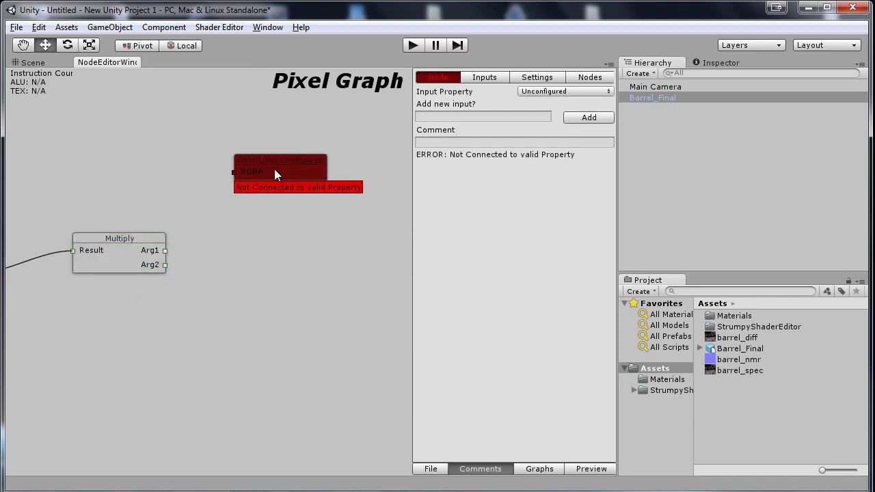
pyautogui.rightClick(237, 292)
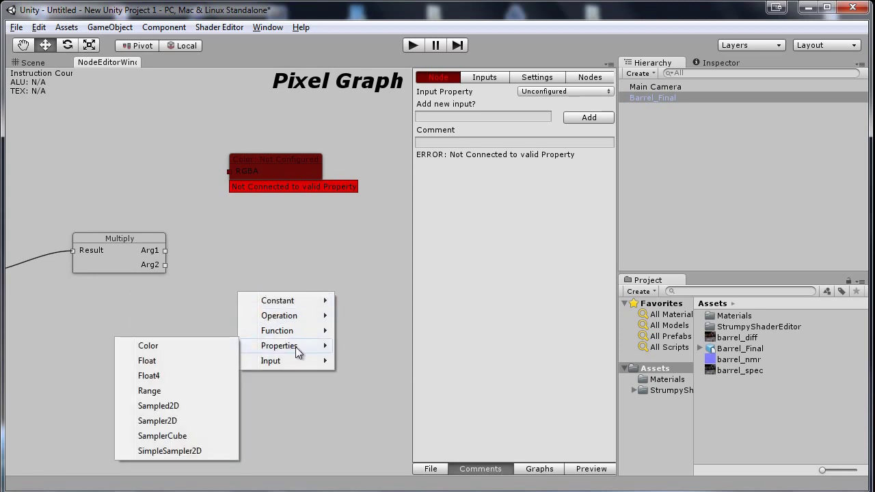
pyautogui.moveTo(277, 331)
pyautogui.click(158, 477)
pyautogui.moveTo(301, 310); pyautogui.dragTo(281, 295)
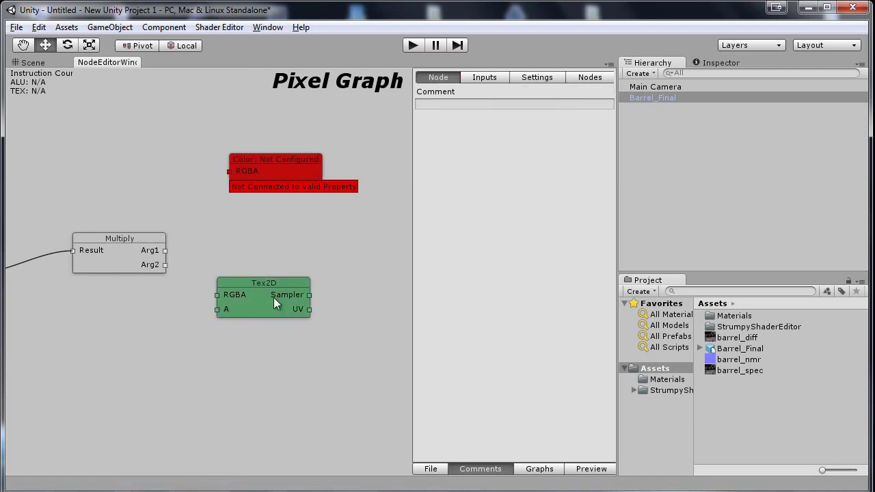
pyautogui.moveTo(348, 286); pyautogui.dragTo(252, 273, button='middle')
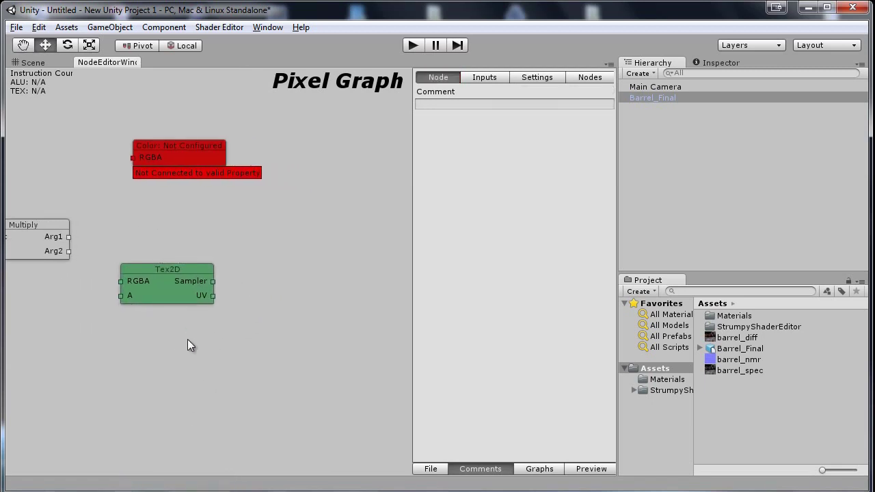
pyautogui.rightClick(354, 317)
pyautogui.moveTo(400, 326)
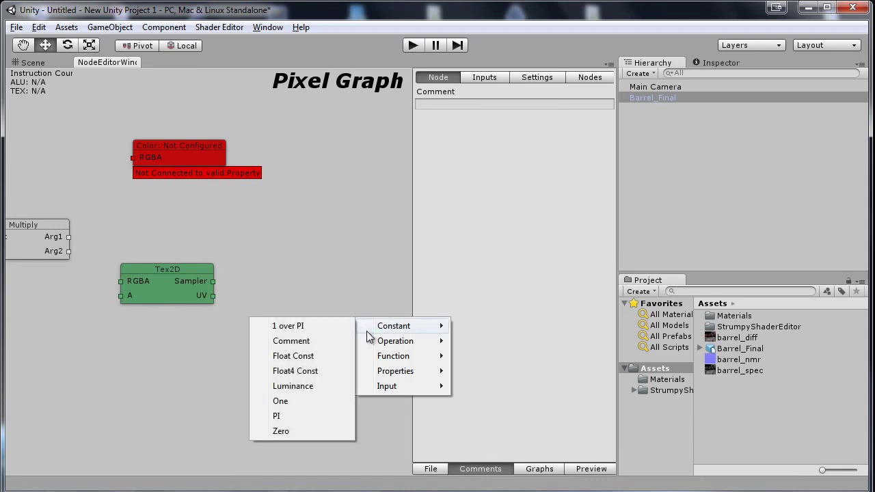
pyautogui.click(300, 444)
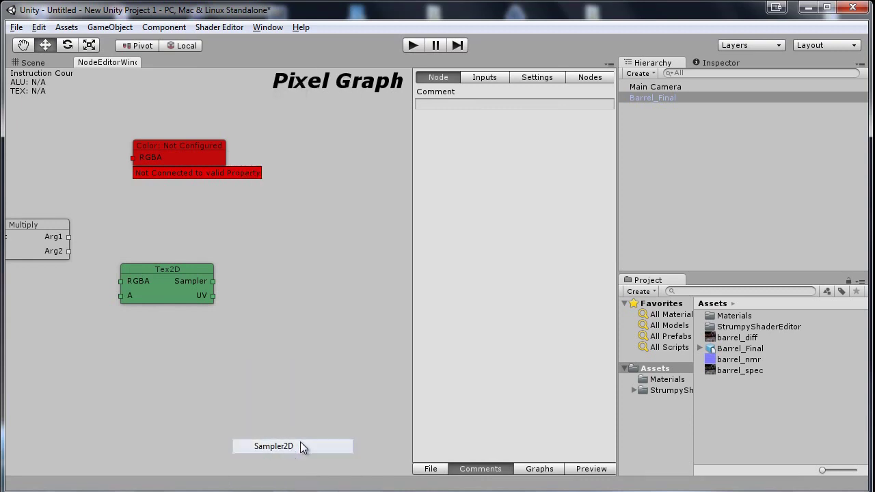
pyautogui.moveTo(374, 328); pyautogui.dragTo(267, 287)
pyautogui.moveTo(137, 211); pyautogui.dragTo(238, 245, button='middle')
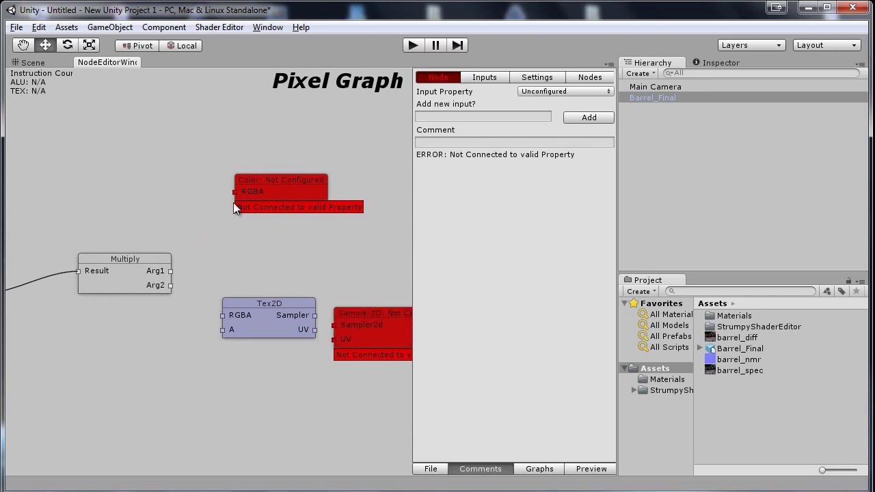
# Wire Color and Tex2D RGBA into Multiply Arg1/Arg2, and Tex2D Sampler/UV to Sampler2D
pyautogui.moveTo(234, 192); pyautogui.dragTo(170, 271)
pyautogui.moveTo(175, 289); pyautogui.dragTo(168, 286)
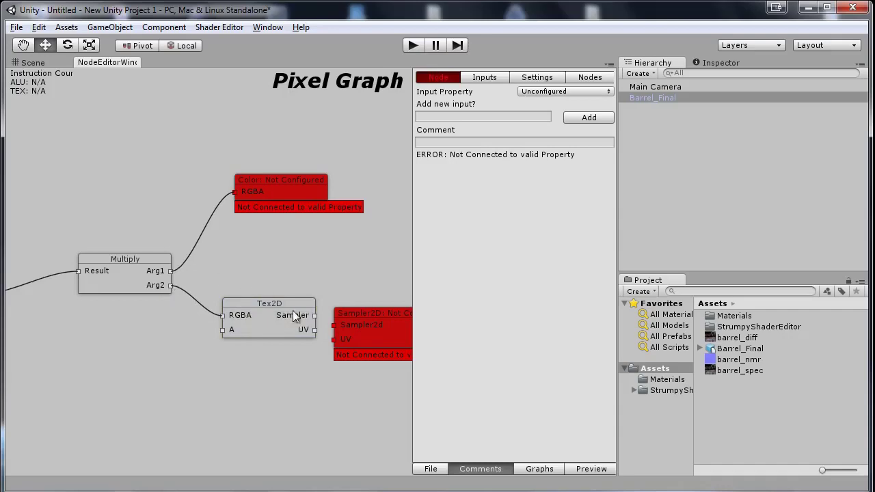
pyautogui.moveTo(295, 310); pyautogui.dragTo(262, 296, button='middle')
pyautogui.moveTo(264, 305); pyautogui.dragTo(287, 321)
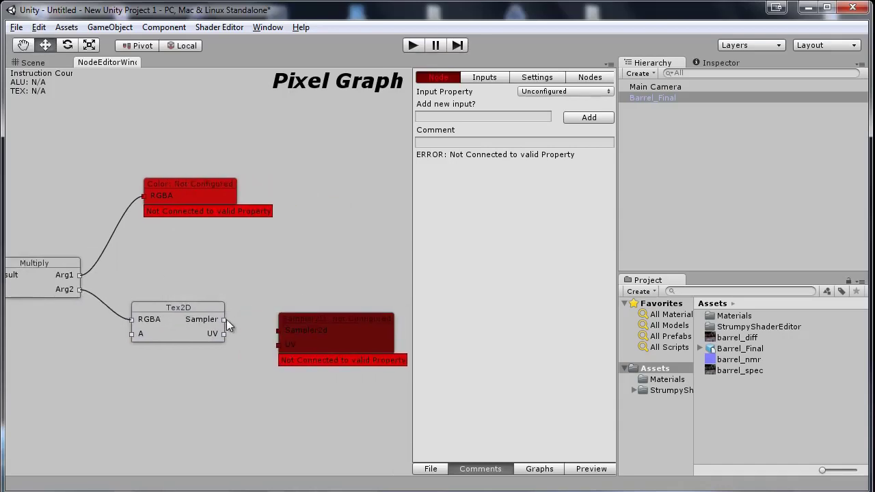
pyautogui.moveTo(224, 319); pyautogui.dragTo(279, 331)
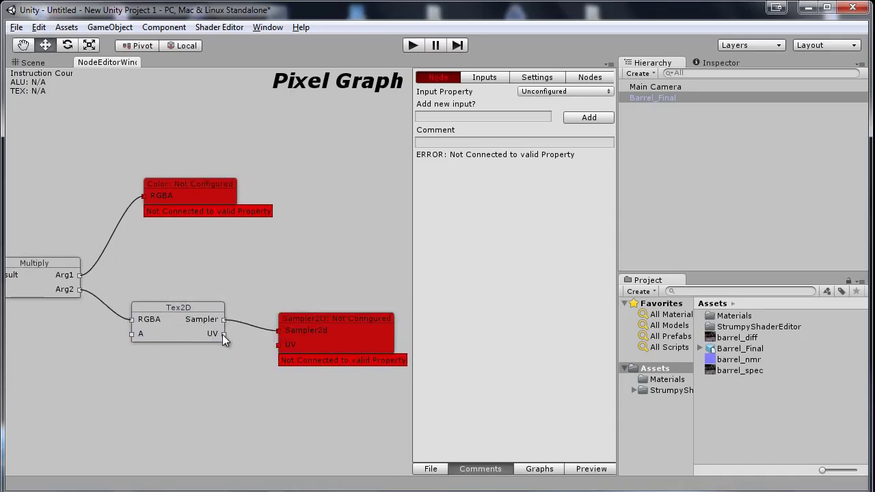
pyautogui.moveTo(224, 334); pyautogui.dragTo(278, 345)
pyautogui.moveTo(333, 334); pyautogui.dragTo(315, 329)
# Bind the Color node to a new shader input named Color (_Color)
pyautogui.click(212, 184)
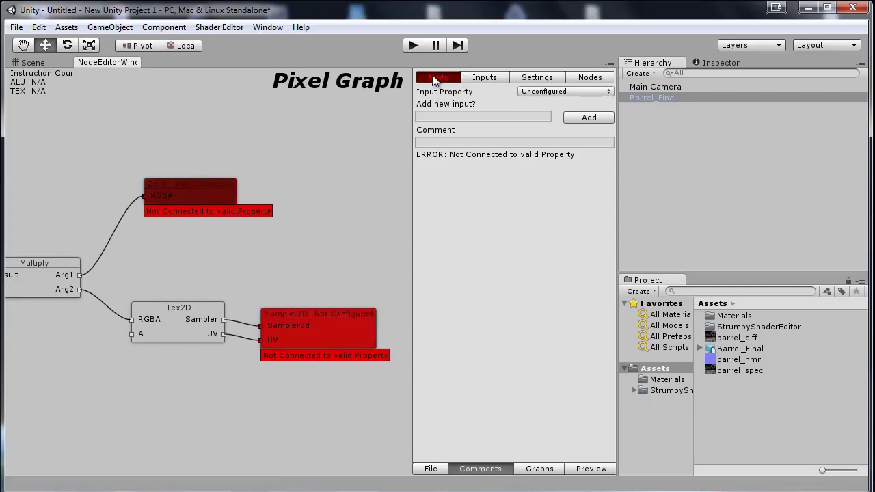
pyautogui.keyDown('alt'); pyautogui.moveTo(257, 97); pyautogui.dragTo(327, 120); pyautogui.keyUp('alt')
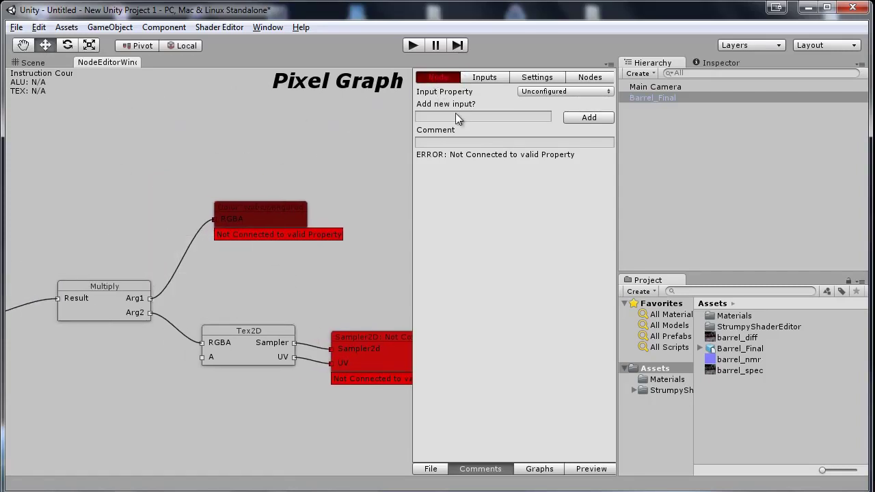
pyautogui.click(514, 121)
pyautogui.write('Color')
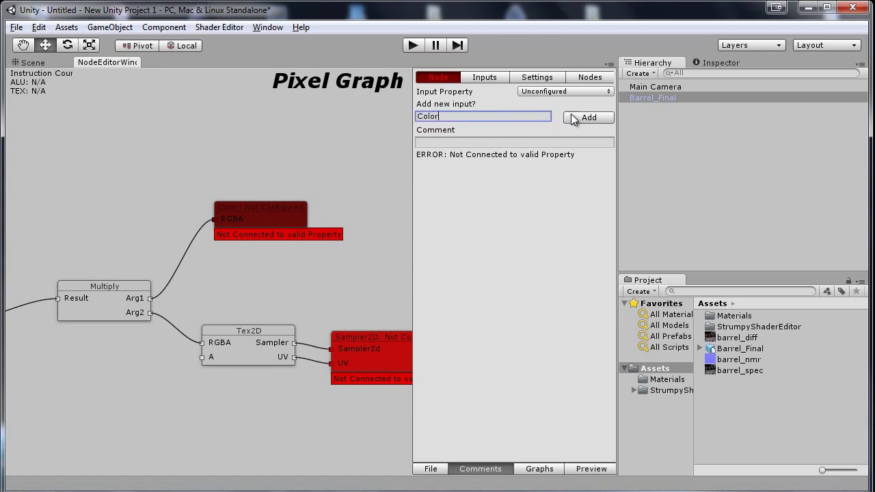
pyautogui.click(575, 118)
# Bind the Sampler2D node to a new shader input named Diffuse (_Diffuse)
pyautogui.click(368, 351)
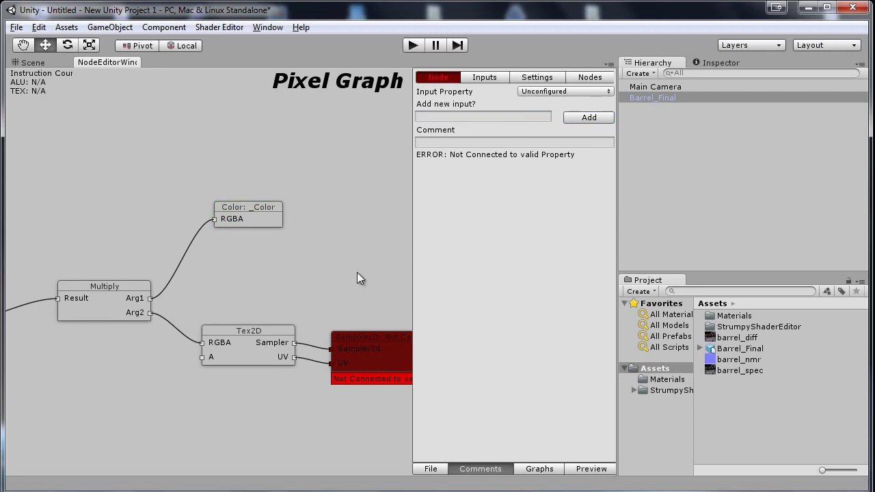
pyautogui.moveTo(357, 272); pyautogui.dragTo(225, 254, button='middle')
pyautogui.click(490, 115)
pyautogui.write('Diff')
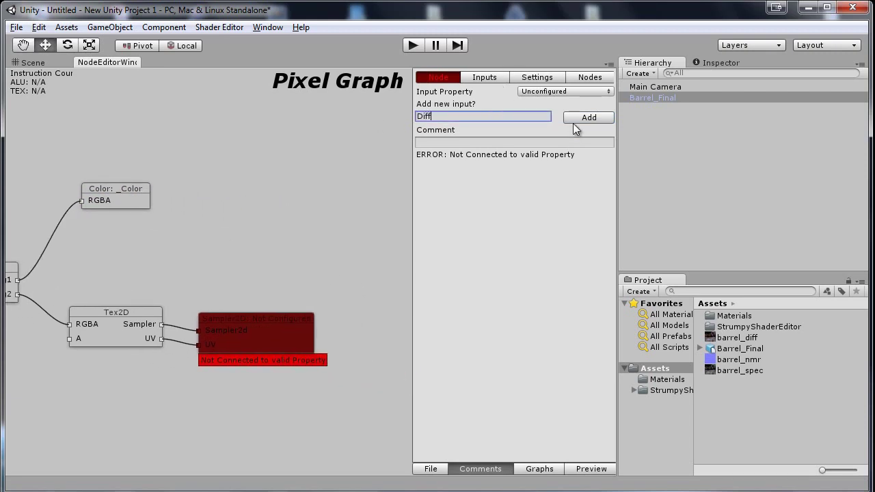
pyautogui.write('use')
pyautogui.click(574, 116)
pyautogui.moveTo(72, 256)
pyautogui.mouseDown()
pyautogui.moveTo(249, 218)
pyautogui.moveTo(212, 226)
pyautogui.mouseUp()
# Save the shader graph as TestShader
pyautogui.click(431, 470)
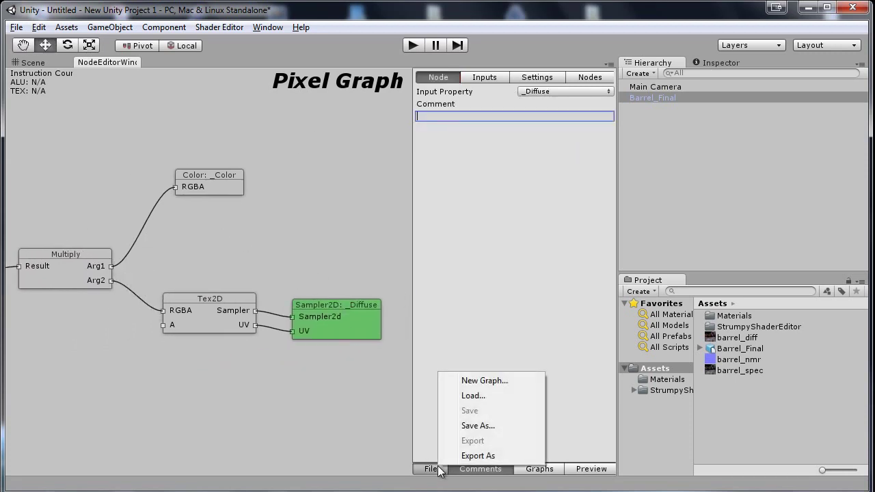
pyautogui.click(478, 426)
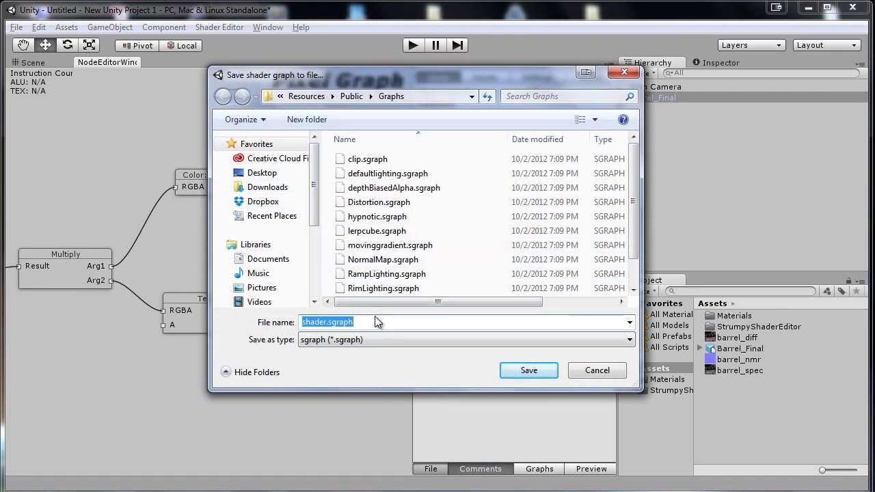
pyautogui.write('TestShader')
pyautogui.click(529, 370)
# Export the shader as TestShader into a new Assets/Shaders folder
pyautogui.click(443, 471)
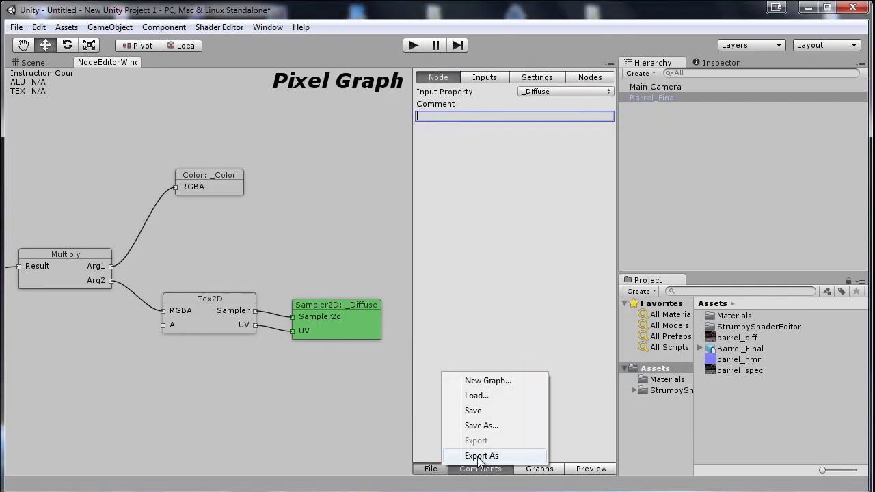
pyautogui.click(479, 453)
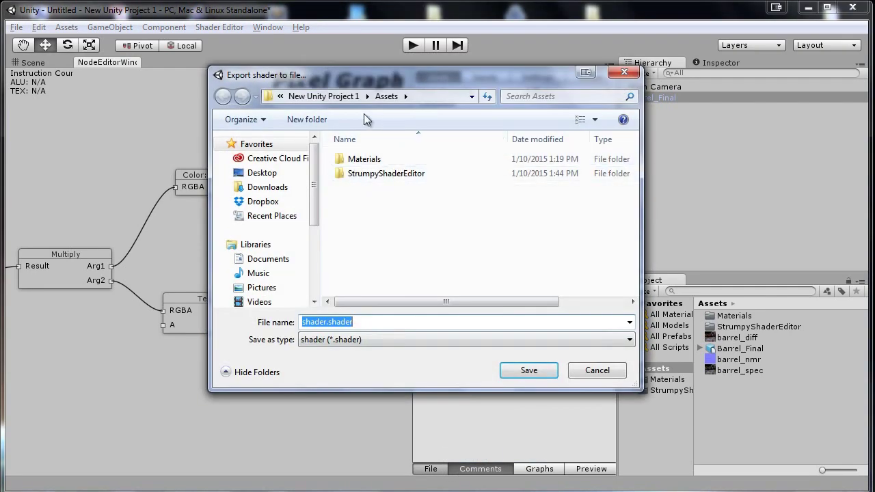
pyautogui.click(313, 120)
pyautogui.write('Shaders')
pyautogui.press('Return')
pyautogui.doubleClick(354, 175)
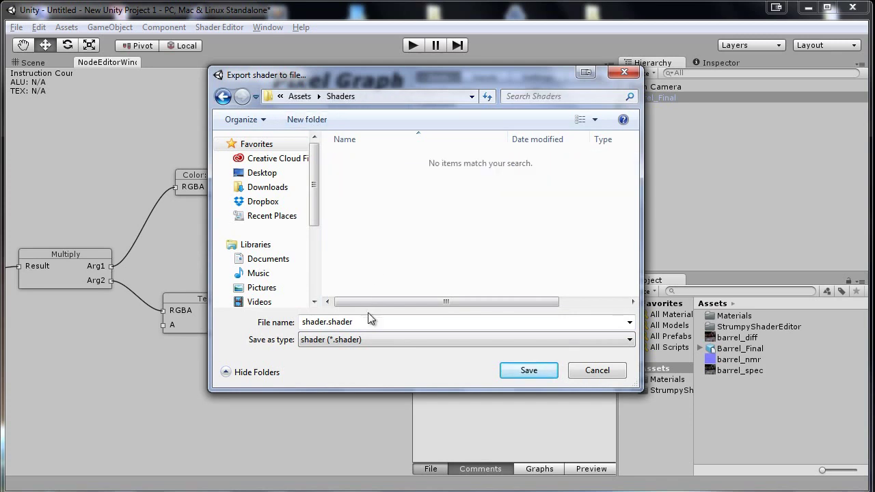
pyautogui.doubleClick(374, 323)
pyautogui.write('Te')
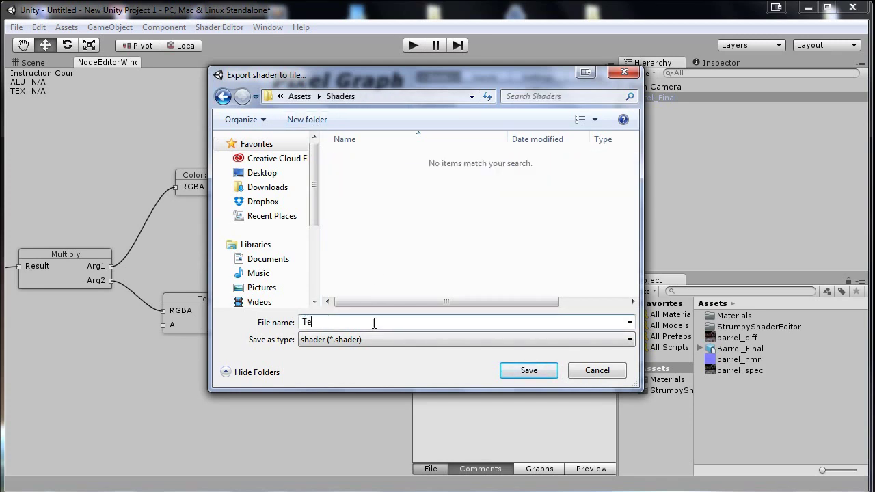
pyautogui.write('stShader')
pyautogui.click(509, 370)
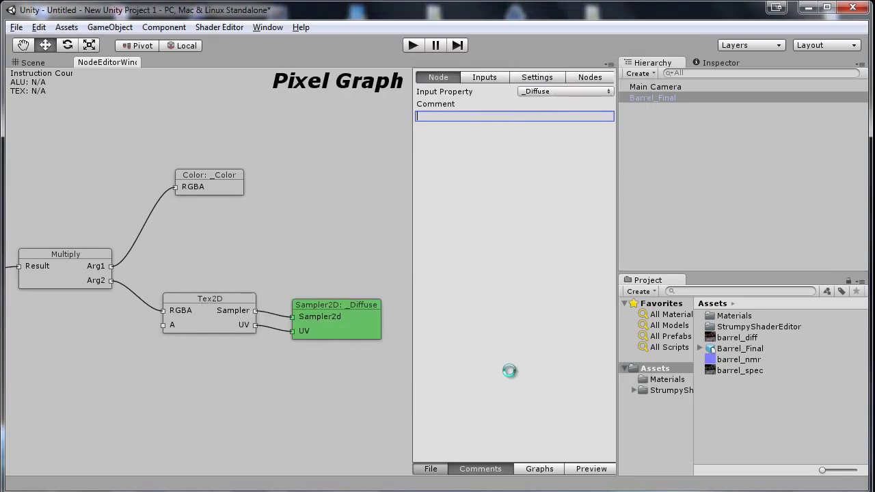
# Select the barrel in the scene and switch its material shader to TestShader
pyautogui.click(28, 63)
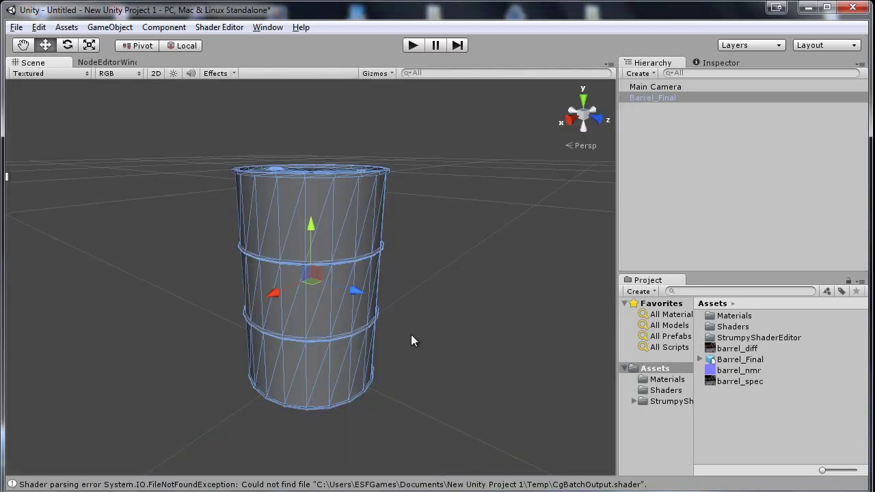
pyautogui.click(723, 57)
pyautogui.scroll(-5, 786, 171)
pyautogui.click(814, 168)
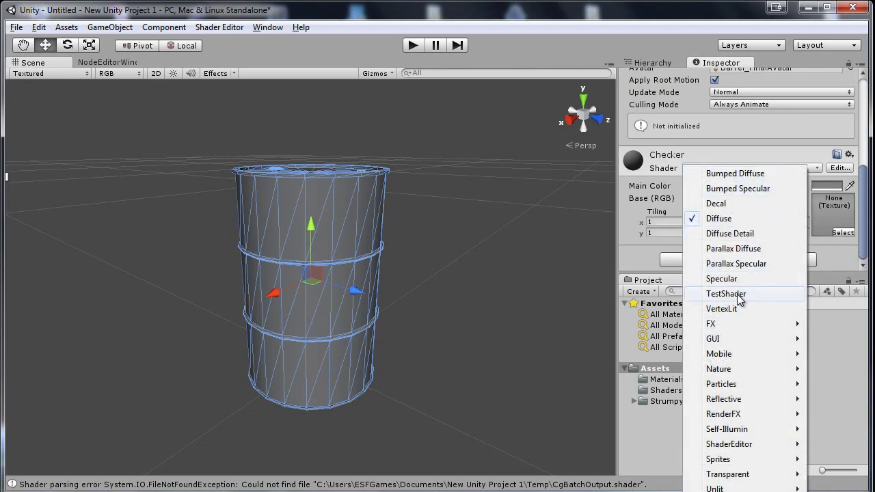
pyautogui.click(742, 294)
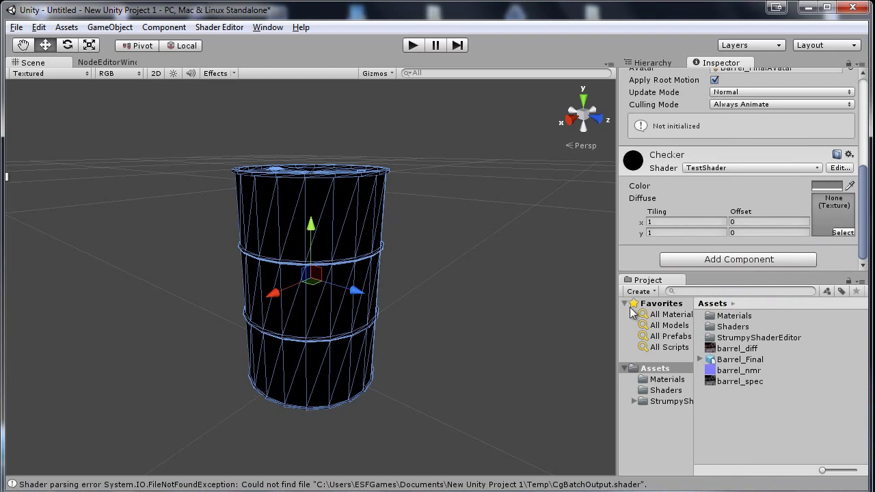
# Drop barrel_diff into the Diffuse slot and try tint colours on the barrel
pyautogui.moveTo(718, 350); pyautogui.dragTo(830, 194)
pyautogui.keyDown('alt'); pyautogui.moveTo(498, 146); pyautogui.dragTo(547, 181); pyautogui.keyUp('alt')
pyautogui.click(818, 185)
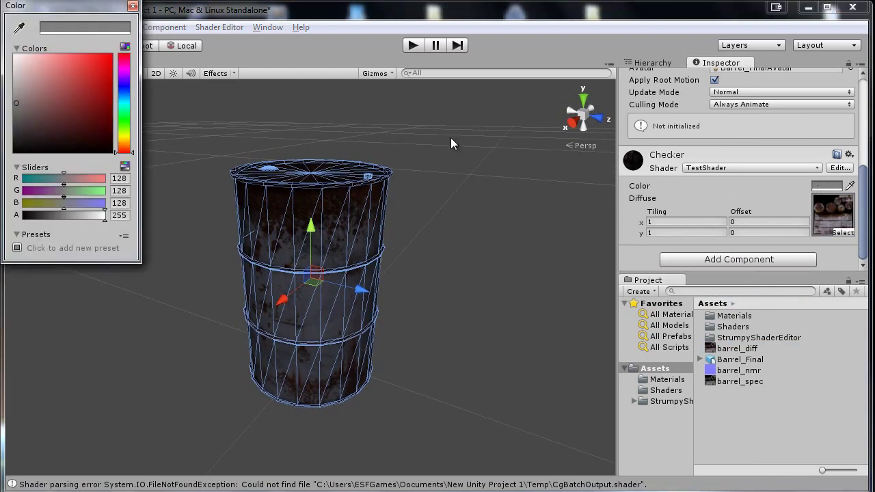
pyautogui.moveTo(89, 71)
pyautogui.mouseDown()
pyautogui.moveTo(3, 15)
pyautogui.moveTo(104, 56)
pyautogui.moveTo(7, 20)
pyautogui.mouseUp()
pyautogui.click(133, 7)
pyautogui.click(205, 123)
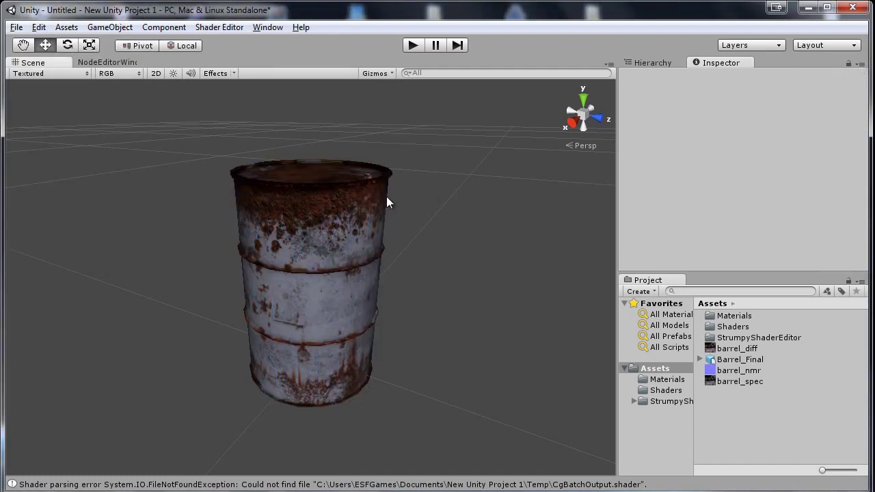
pyautogui.keyDown('alt'); pyautogui.moveTo(329, 197); pyautogui.dragTo(446, 240); pyautogui.keyUp('alt')
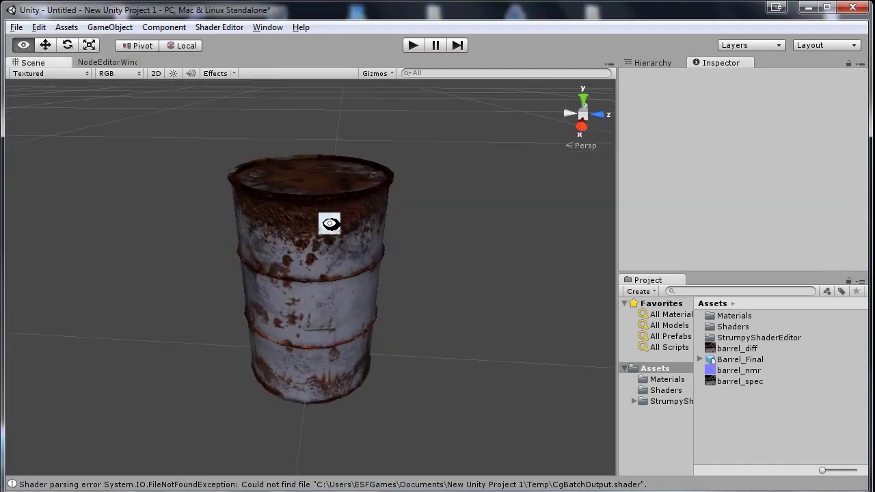
# Delete the Main Camera and add a directional light positioned away from the barrel
pyautogui.click(656, 62)
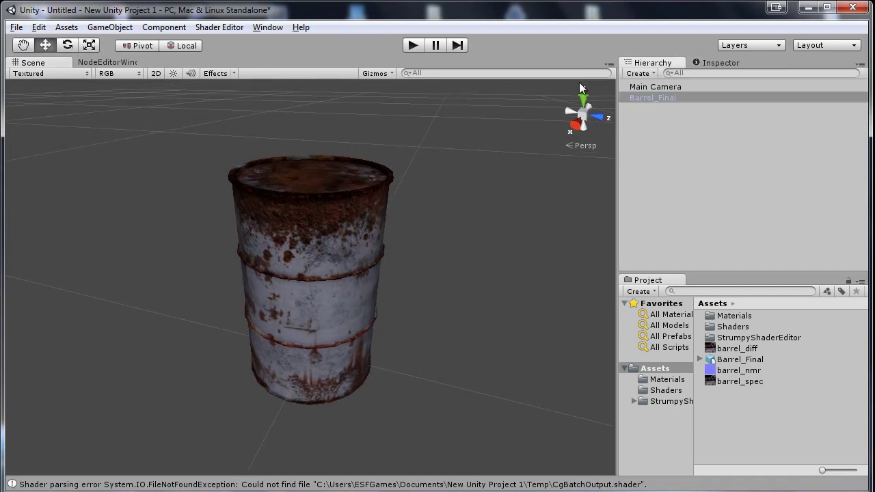
pyautogui.click(652, 85)
pyautogui.press('Delete')
pyautogui.click(150, 28)
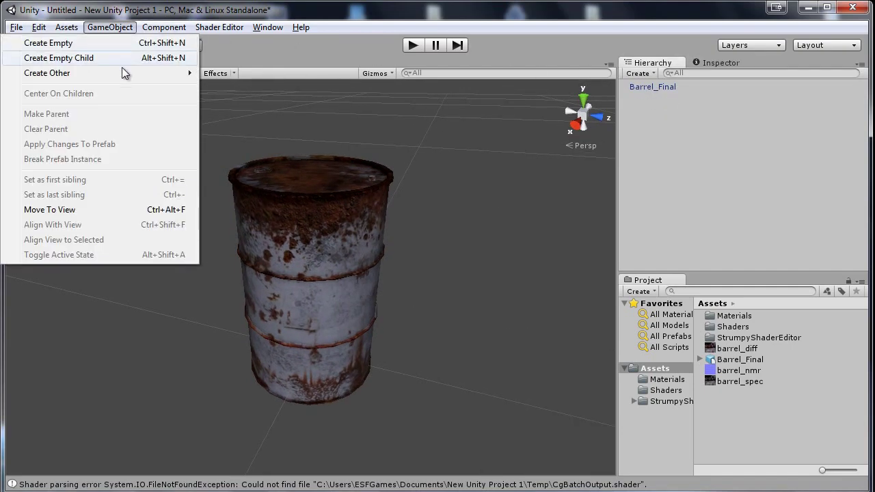
pyautogui.click(270, 158)
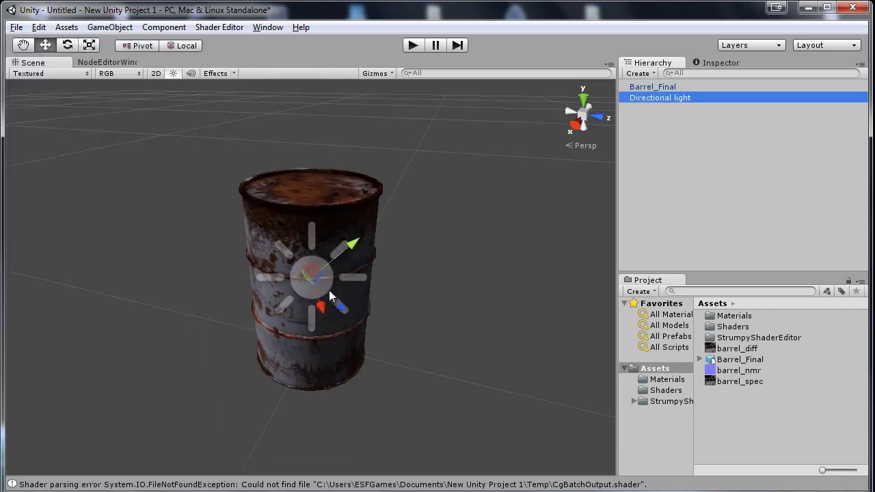
pyautogui.moveTo(342, 306); pyautogui.dragTo(180, 193)
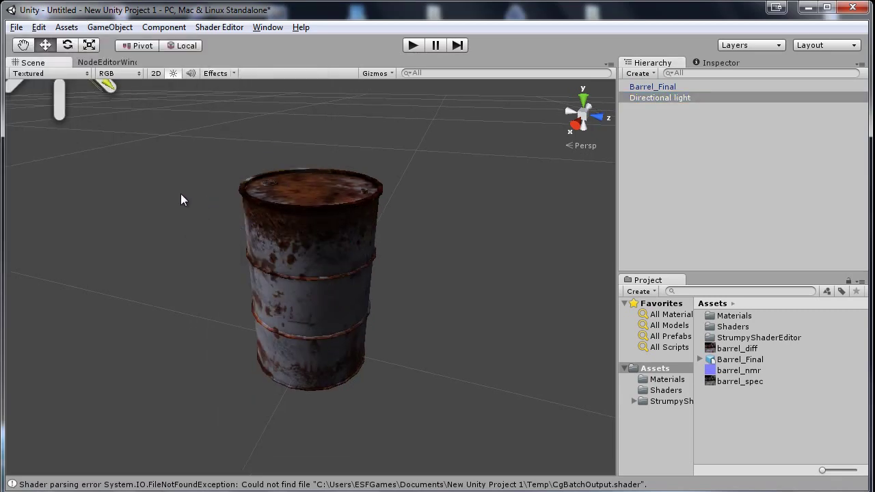
# Set the directional light's intensity to 1.03 and its colour to light peach
pyautogui.click(726, 62)
pyautogui.moveTo(718, 196); pyautogui.dragTo(725, 198)
pyautogui.keyDown('alt'); pyautogui.moveTo(375, 146); pyautogui.dragTo(474, 132); pyautogui.keyUp('alt')
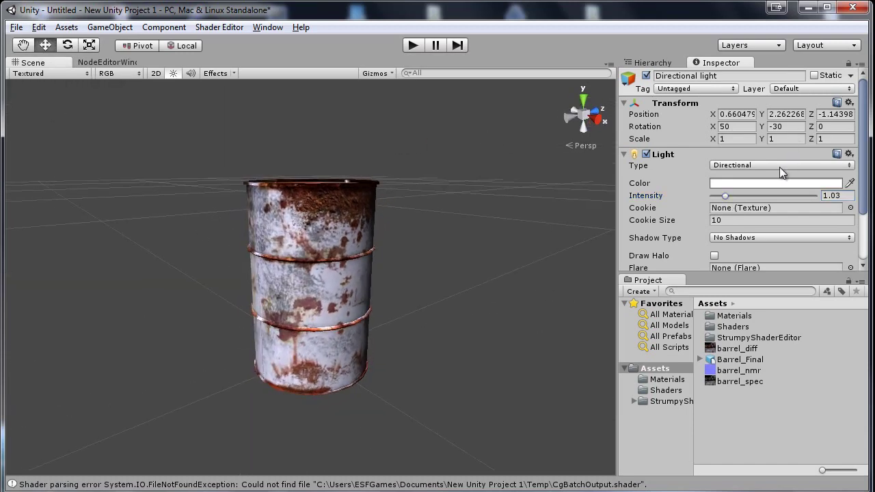
pyautogui.click(752, 183)
pyautogui.click(125, 145)
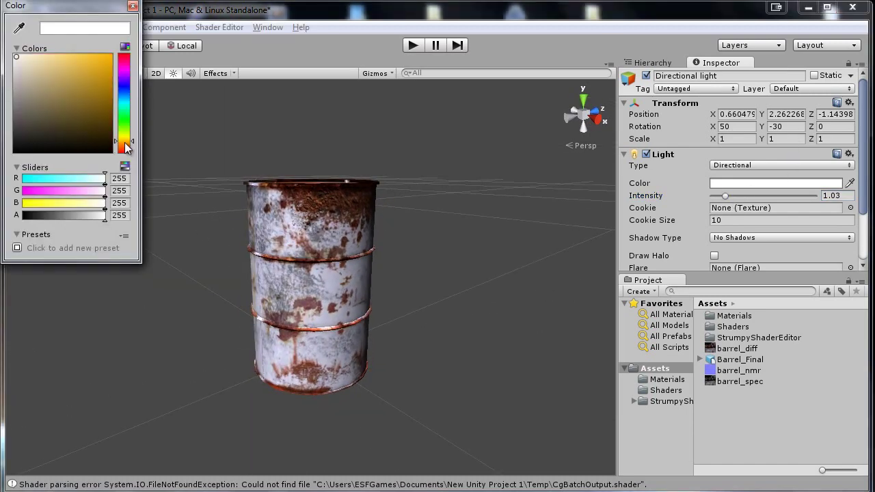
pyautogui.click(27, 63)
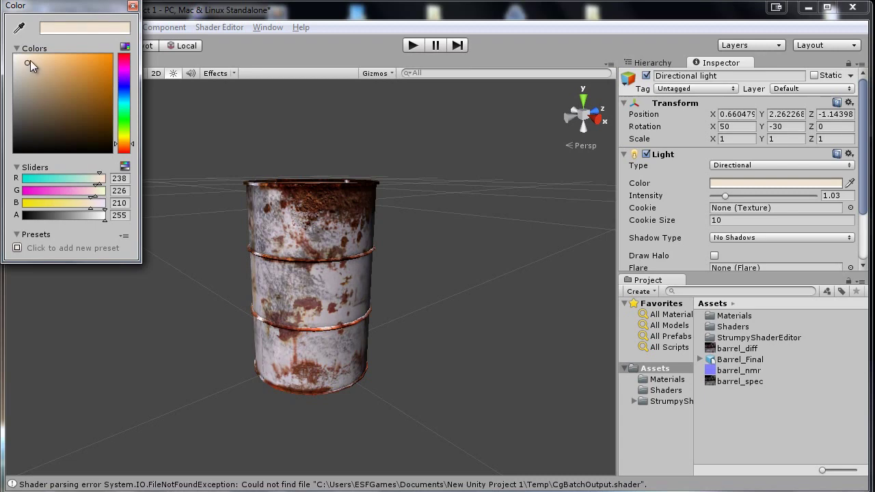
pyautogui.click(133, 5)
pyautogui.moveTo(451, 205)
pyautogui.keyDown('alt'); pyautogui.mouseDown()
pyautogui.moveTo(431, 204)
pyautogui.moveTo(525, 252)
pyautogui.mouseUp(); pyautogui.keyUp('alt')
pyautogui.click(656, 63)
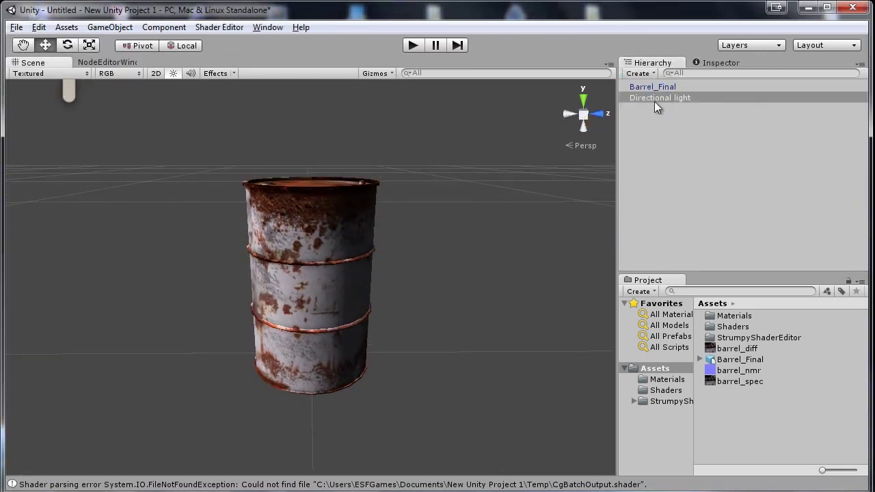
# Add a Tex2DNormal node beside the Master node in the Pixel Graph
pyautogui.click(117, 61)
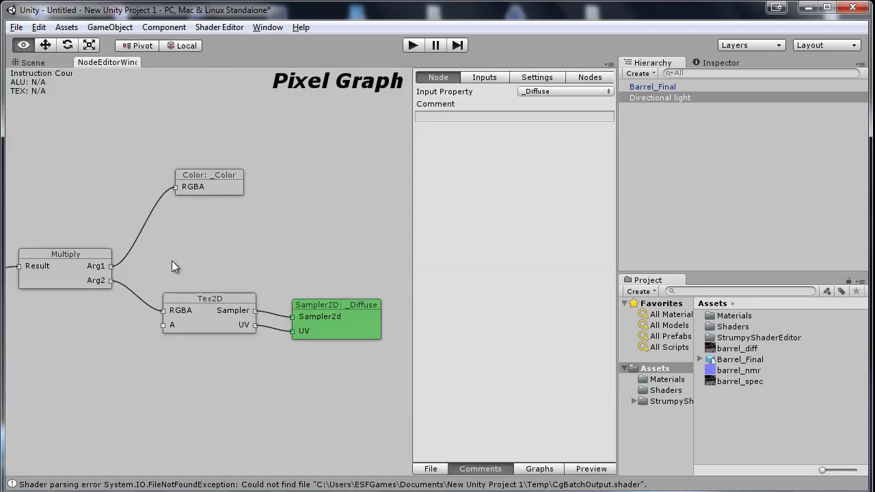
pyautogui.keyDown('alt'); pyautogui.moveTo(172, 261); pyautogui.dragTo(233, 181); pyautogui.keyUp('alt')
pyautogui.moveTo(82, 197); pyautogui.dragTo(59, 285)
pyautogui.keyDown('alt'); pyautogui.moveTo(186, 291); pyautogui.dragTo(238, 249); pyautogui.keyUp('alt')
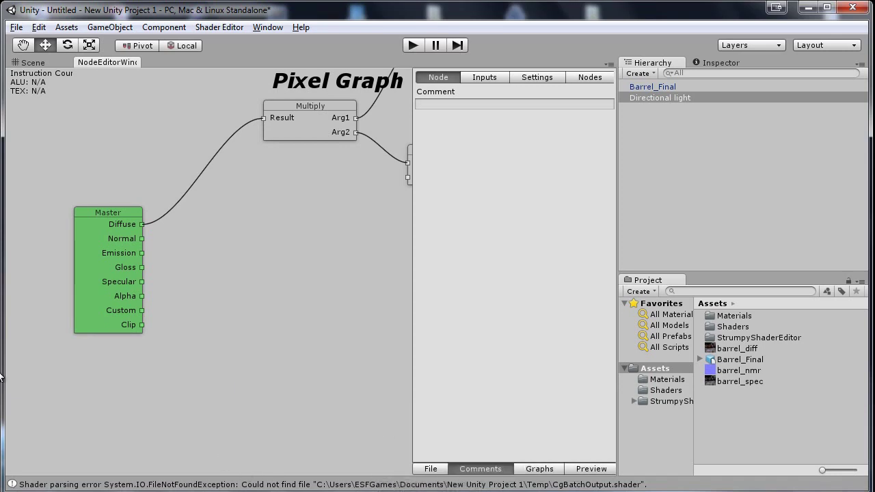
pyautogui.rightClick(216, 263)
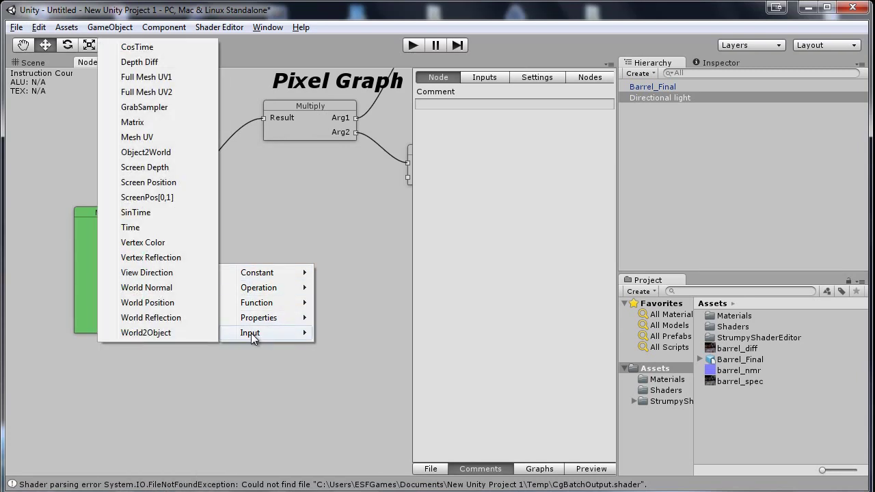
pyautogui.moveTo(257, 303)
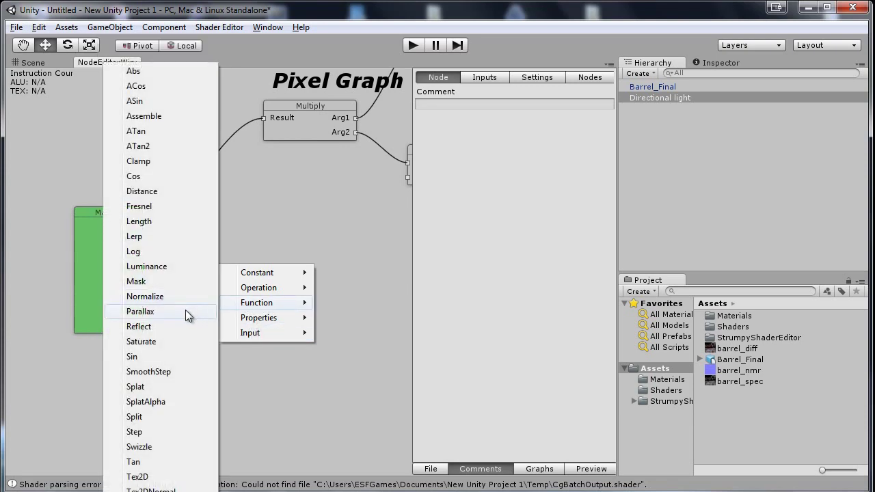
pyautogui.click(173, 490)
pyautogui.moveTo(253, 283); pyautogui.dragTo(262, 282)
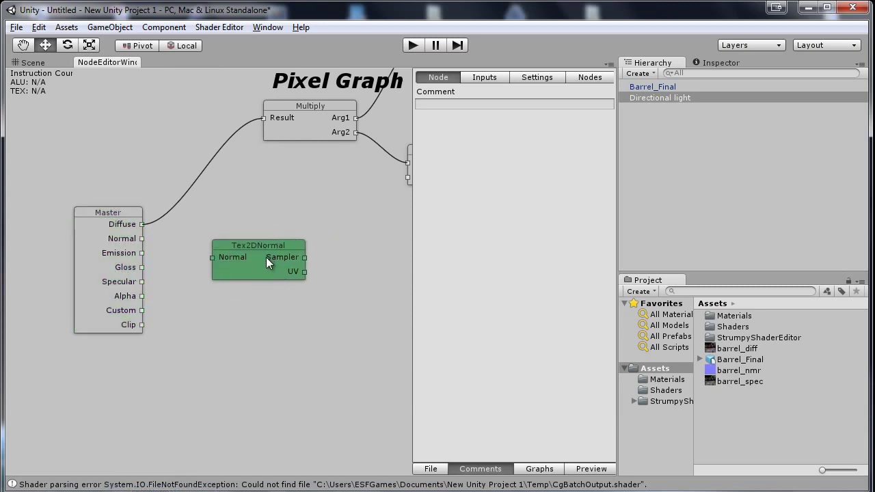
pyautogui.moveTo(326, 232); pyautogui.dragTo(185, 227, button='middle')
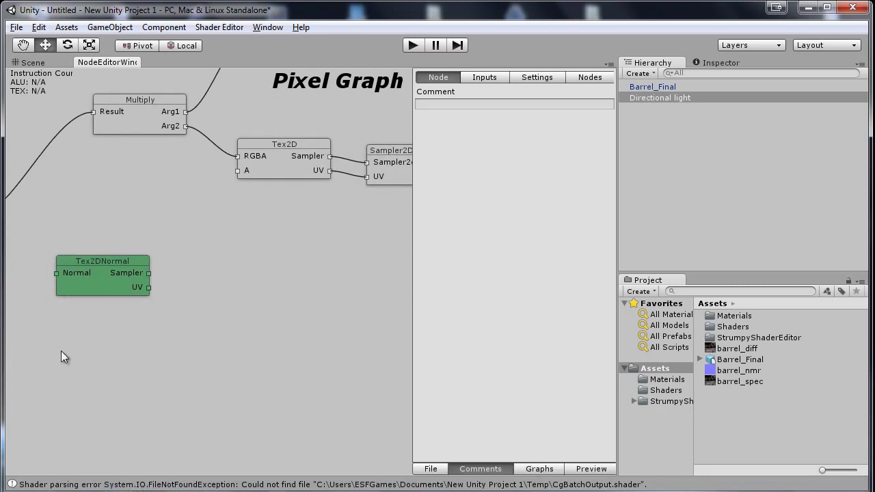
# Add a Sampler2D, wire Tex2DNormal to Master Normal and to the sampler's Sampler/UV
pyautogui.rightClick(250, 316)
pyautogui.moveTo(288, 323)
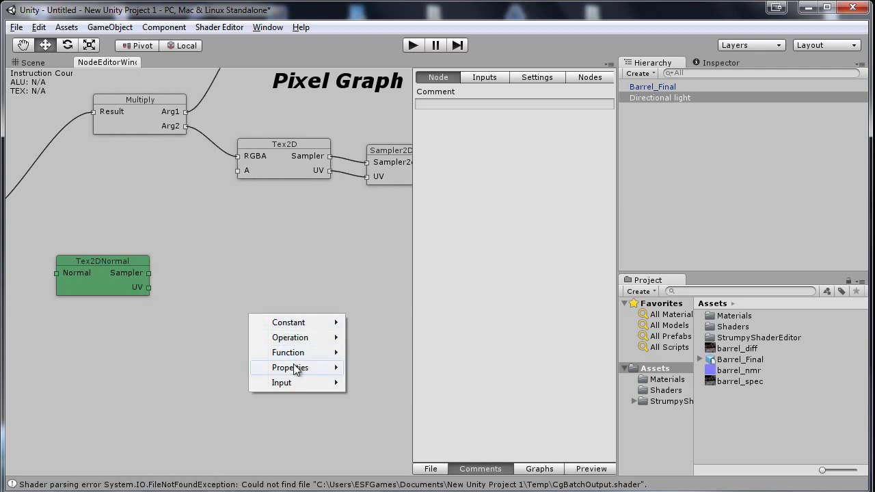
pyautogui.moveTo(290, 368)
pyautogui.click(173, 448)
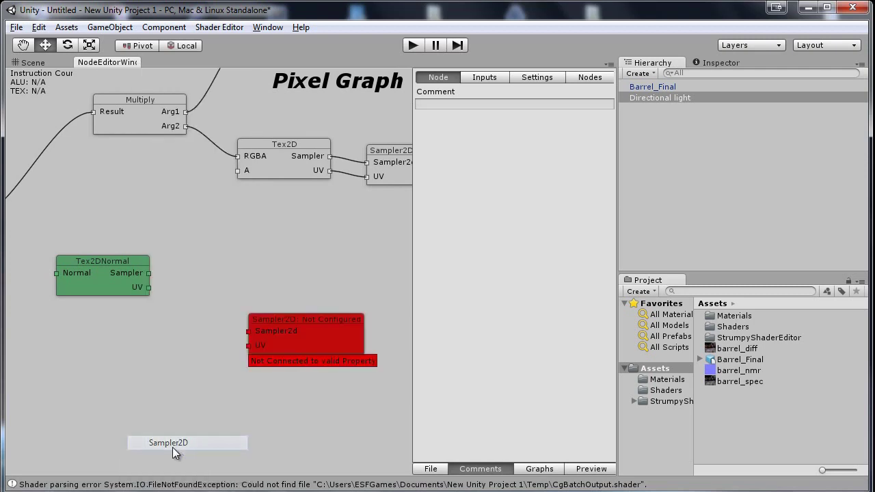
pyautogui.moveTo(319, 336); pyautogui.dragTo(285, 309)
pyautogui.moveTo(51, 275); pyautogui.dragTo(153, 283, button='middle')
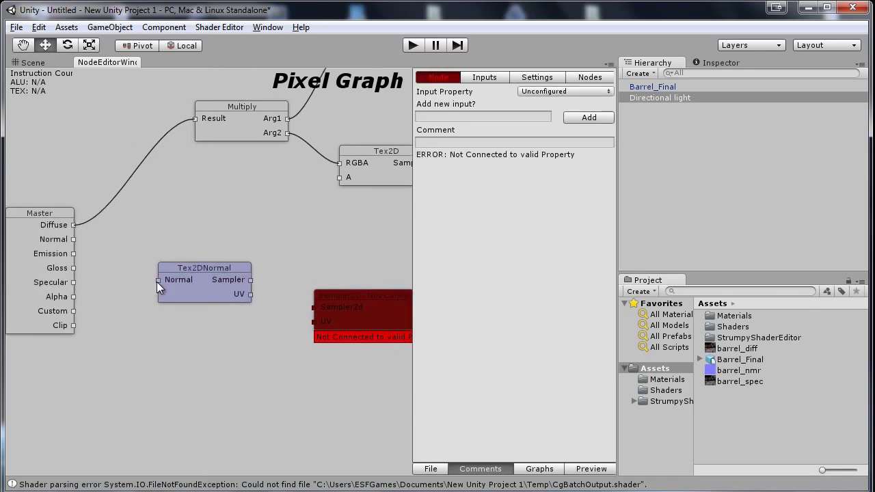
pyautogui.moveTo(159, 281); pyautogui.dragTo(72, 239)
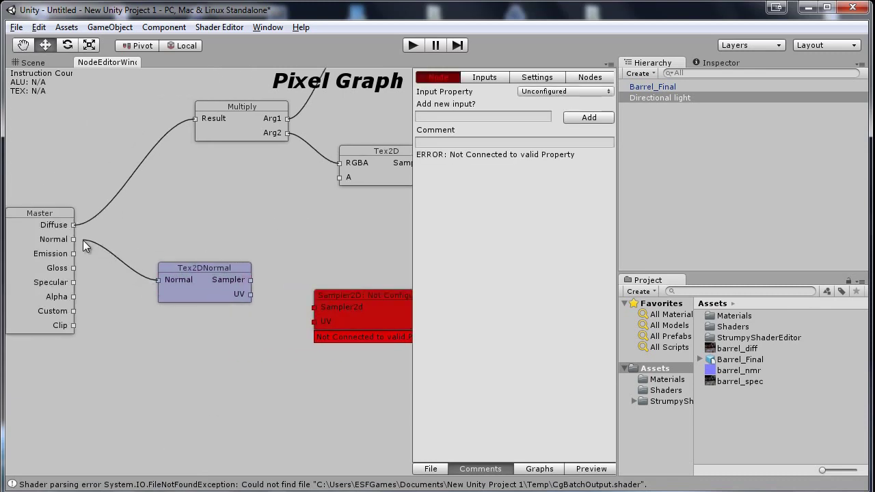
pyautogui.moveTo(260, 271); pyautogui.dragTo(136, 263, button='middle')
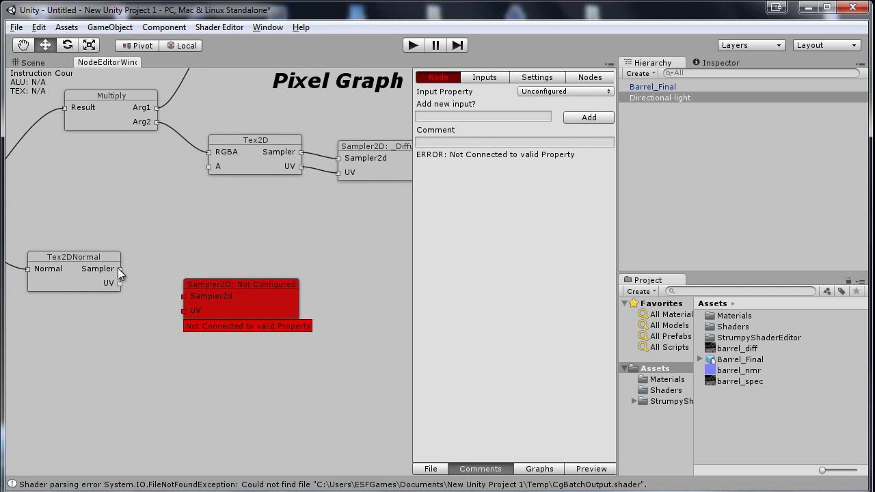
pyautogui.moveTo(120, 269)
pyautogui.mouseDown()
pyautogui.moveTo(181, 295)
pyautogui.moveTo(226, 266)
pyautogui.mouseUp()
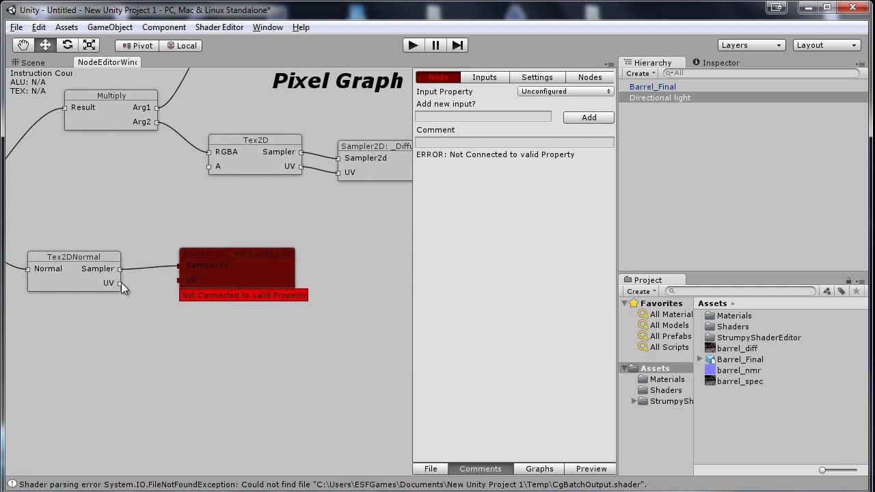
pyautogui.moveTo(121, 282); pyautogui.dragTo(180, 279)
pyautogui.moveTo(263, 262); pyautogui.dragTo(270, 276)
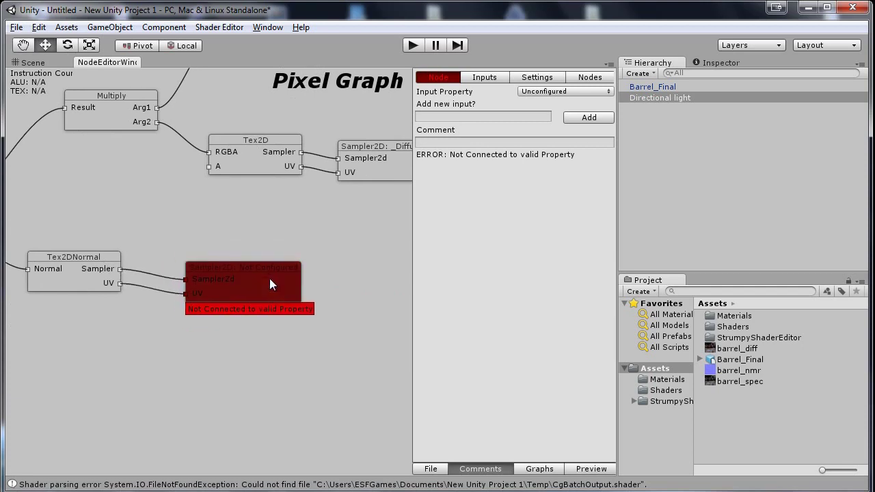
# Bind the new sampler to a new _NormalMap input property
pyautogui.click(466, 117)
pyautogui.write('NormalMap')
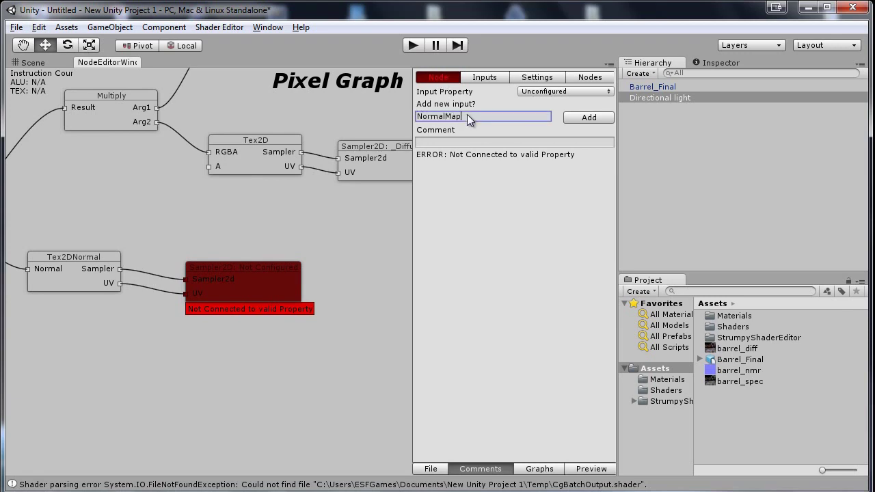
pyautogui.click(587, 120)
pyautogui.moveTo(77, 264); pyautogui.dragTo(178, 263)
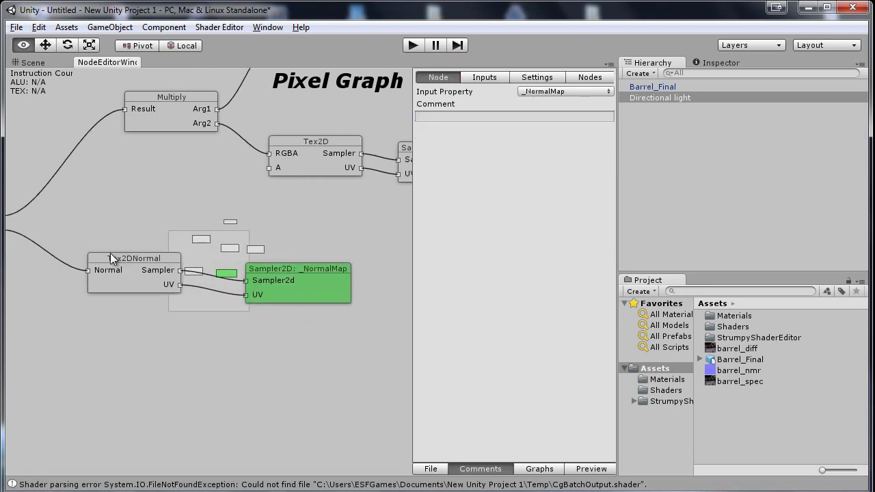
pyautogui.moveTo(288, 271); pyautogui.dragTo(345, 229)
pyautogui.moveTo(20, 202)
pyautogui.mouseDown()
pyautogui.moveTo(123, 223)
pyautogui.moveTo(74, 270)
pyautogui.mouseUp()
# Add a Range node beside Master and wire it to the Gloss input
pyautogui.keyDown('alt'); pyautogui.moveTo(160, 288); pyautogui.dragTo(187, 272); pyautogui.keyUp('alt')
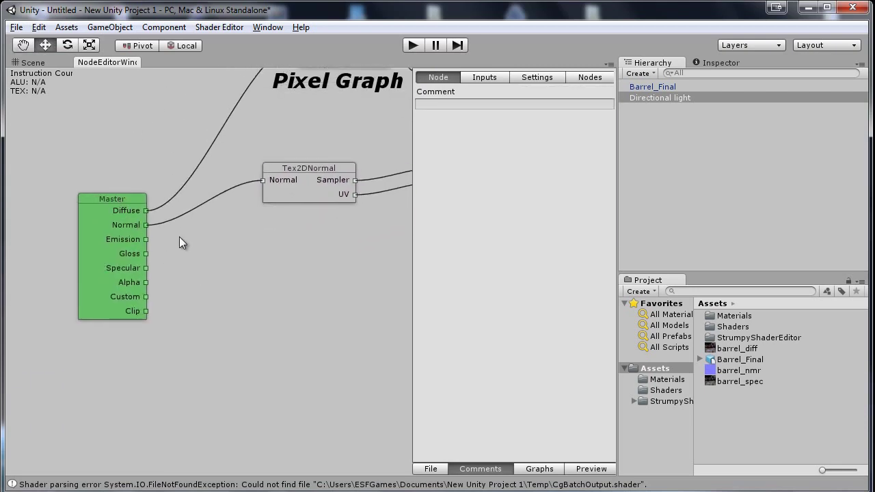
pyautogui.rightClick(220, 273)
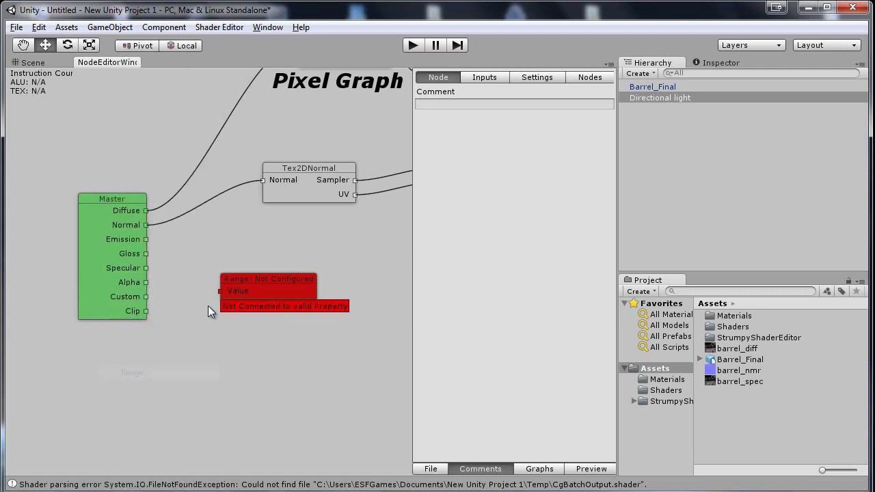
pyautogui.moveTo(267, 283); pyautogui.dragTo(332, 261)
pyautogui.moveTo(146, 253)
pyautogui.mouseDown()
pyautogui.moveTo(304, 265)
pyautogui.moveTo(268, 259)
pyautogui.mouseUp()
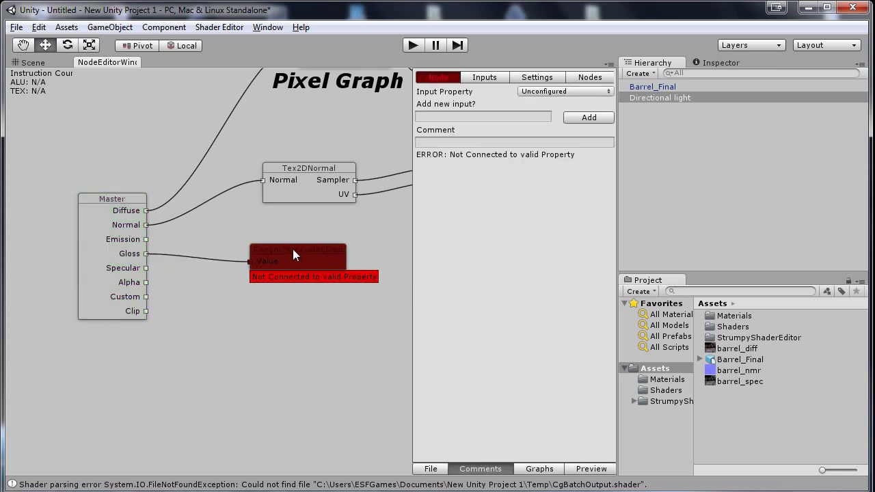
# Bind the Range node to a new _Gloss input and move it second in the inputs list
pyautogui.click(440, 117)
pyautogui.write('oss')
pyautogui.click(578, 119)
pyautogui.click(484, 78)
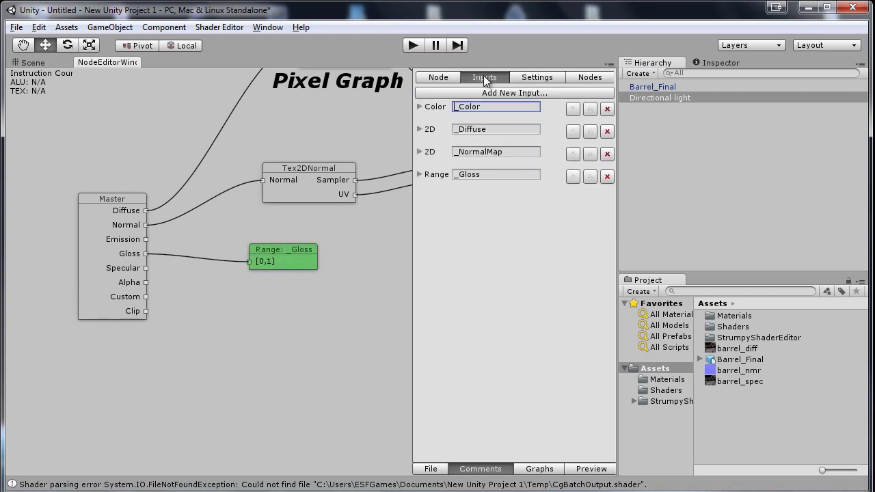
pyautogui.moveTo(325, 150); pyautogui.dragTo(301, 164)
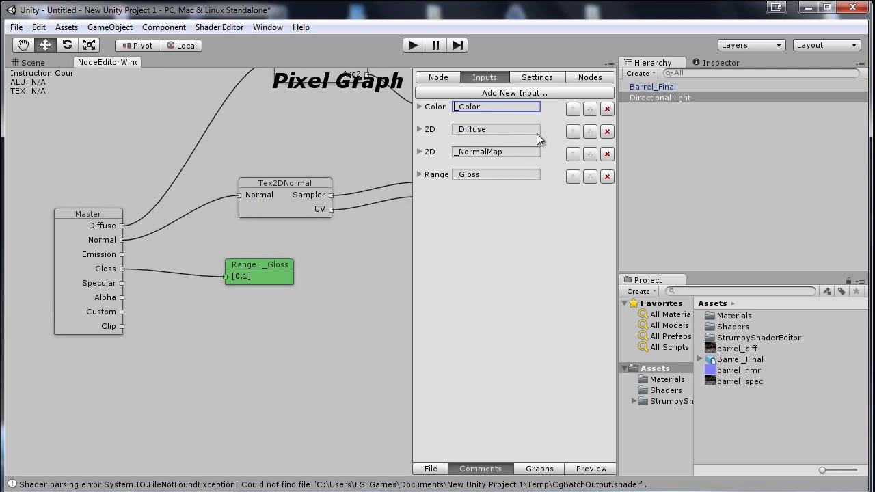
pyautogui.click(573, 177)
pyautogui.click(573, 153)
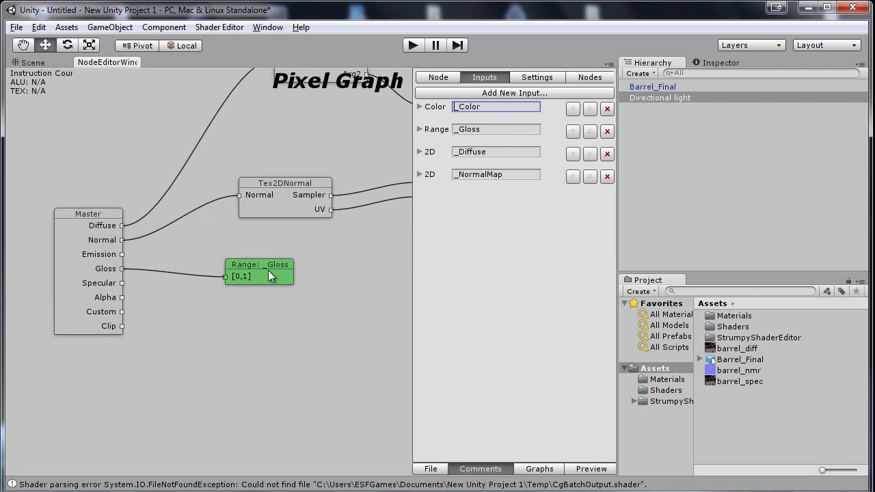
pyautogui.moveTo(268, 270); pyautogui.dragTo(297, 255)
# Add a Tex2D node below the Gloss range and wire its RGBA to Master Specular
pyautogui.moveTo(79, 266); pyautogui.dragTo(82, 290)
pyautogui.moveTo(82, 290)
pyautogui.mouseDown(button='middle')
pyautogui.moveTo(103, 224)
pyautogui.moveTo(93, 207)
pyautogui.mouseUp(button='middle')
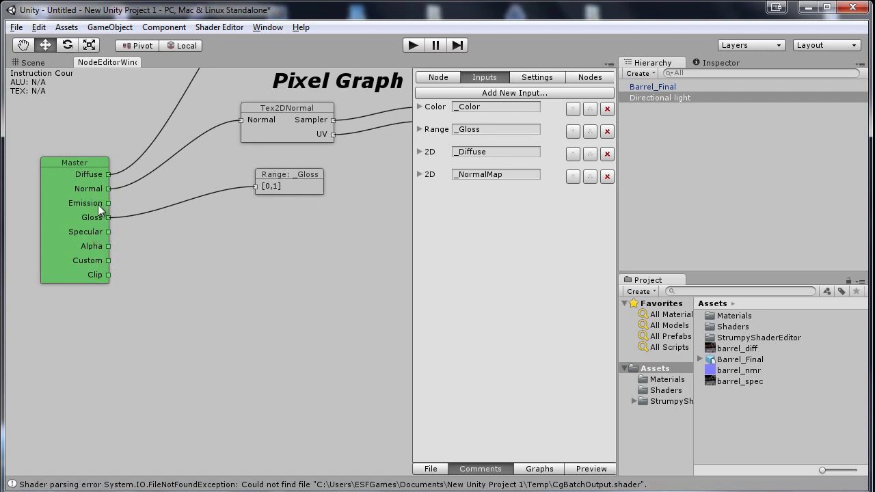
pyautogui.rightClick(266, 326)
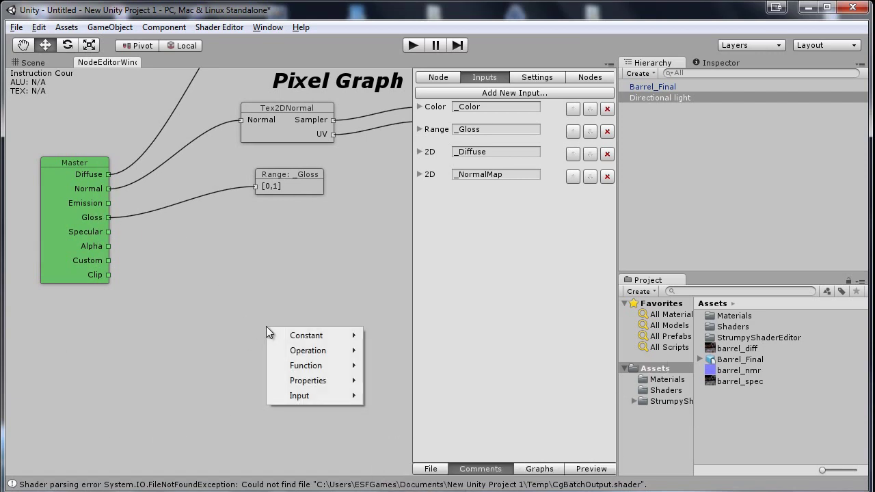
pyautogui.click(303, 248)
pyautogui.moveTo(379, 137)
pyautogui.keyDown('alt'); pyautogui.mouseDown()
pyautogui.moveTo(177, 381)
pyautogui.moveTo(130, 389)
pyautogui.moveTo(247, 281)
pyautogui.moveTo(235, 310)
pyautogui.mouseUp(); pyautogui.keyUp('alt')
pyautogui.rightClick(254, 262)
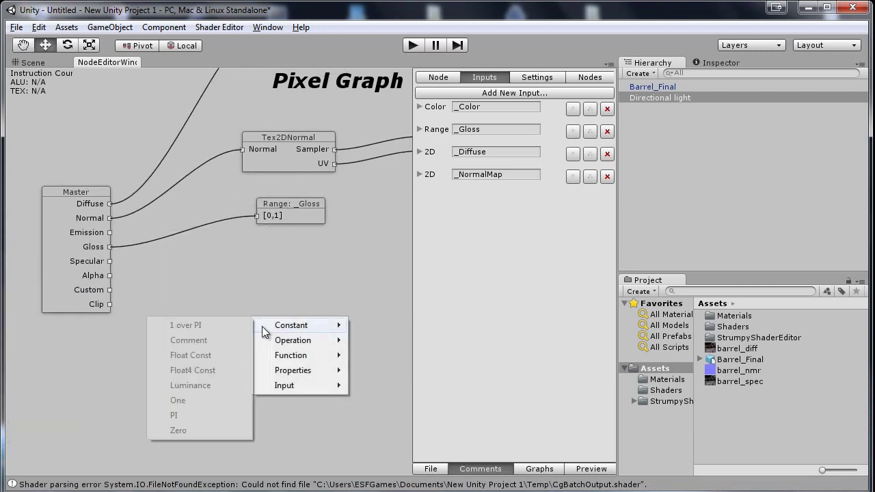
pyautogui.click(354, 205)
pyautogui.rightClick(355, 205)
pyautogui.moveTo(396, 260)
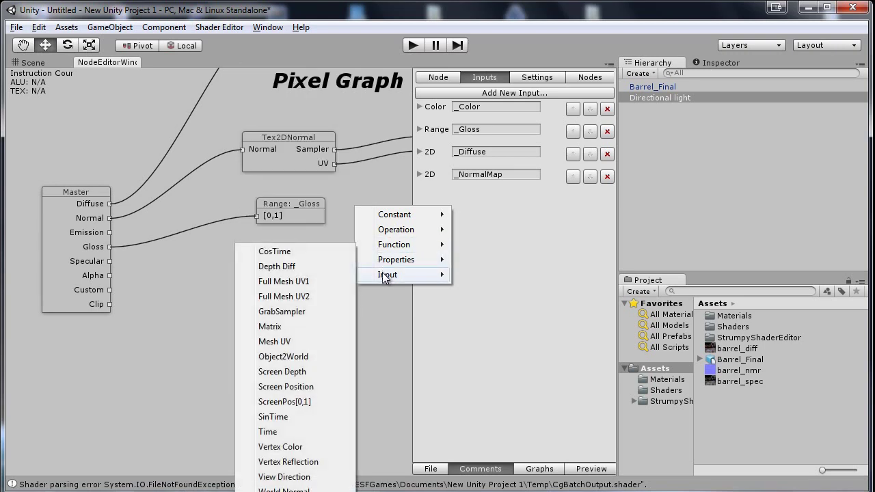
pyautogui.moveTo(394, 245)
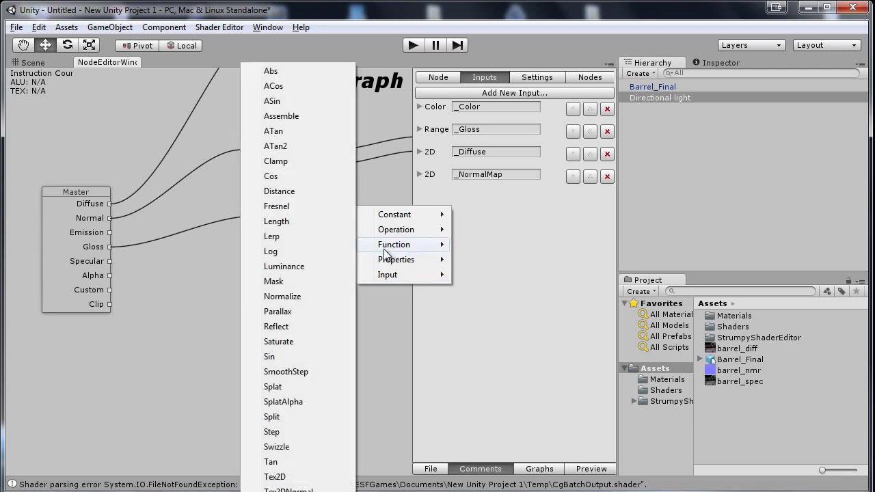
pyautogui.click(285, 477)
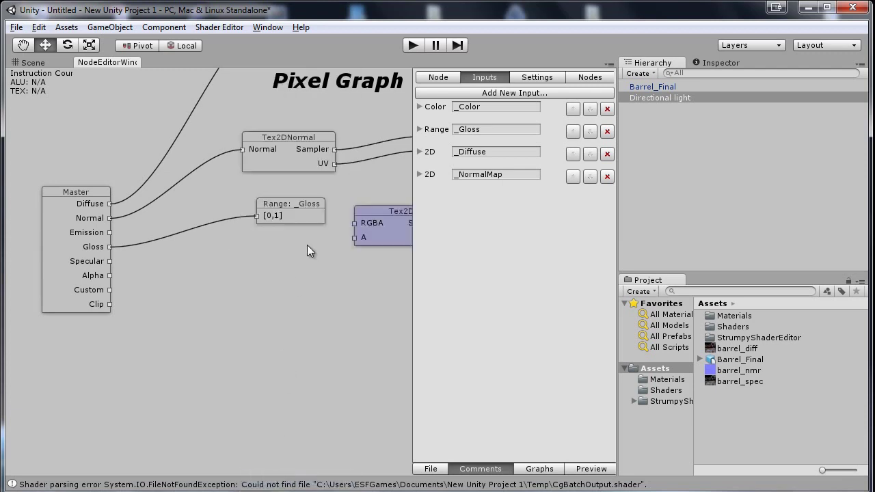
pyautogui.moveTo(368, 228); pyautogui.dragTo(214, 303)
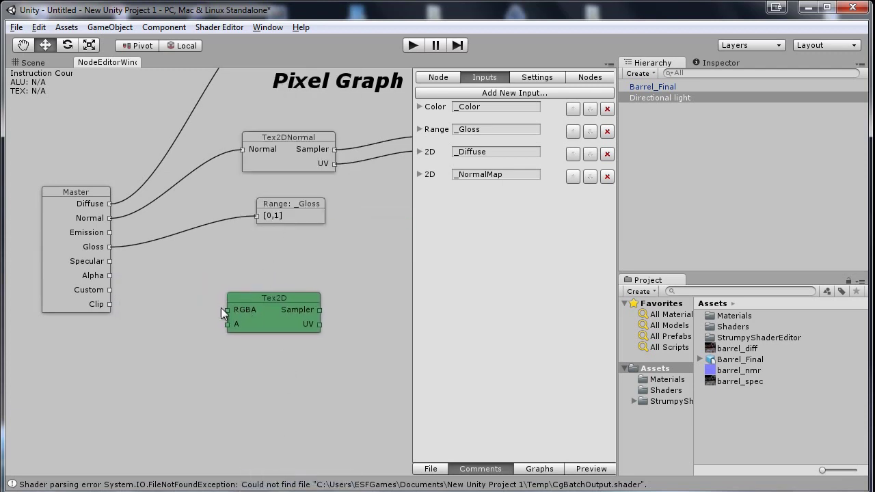
pyautogui.moveTo(223, 308); pyautogui.dragTo(183, 304, button='middle')
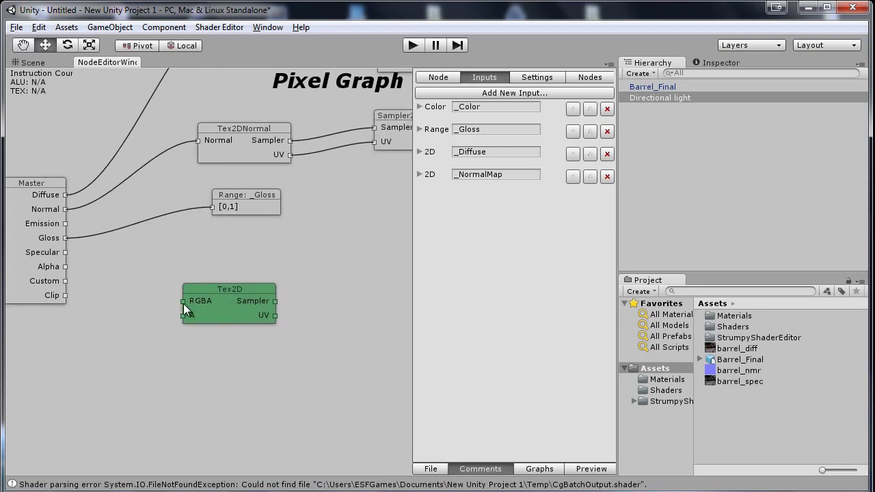
pyautogui.moveTo(184, 304); pyautogui.dragTo(60, 254)
pyautogui.moveTo(244, 307); pyautogui.dragTo(245, 288)
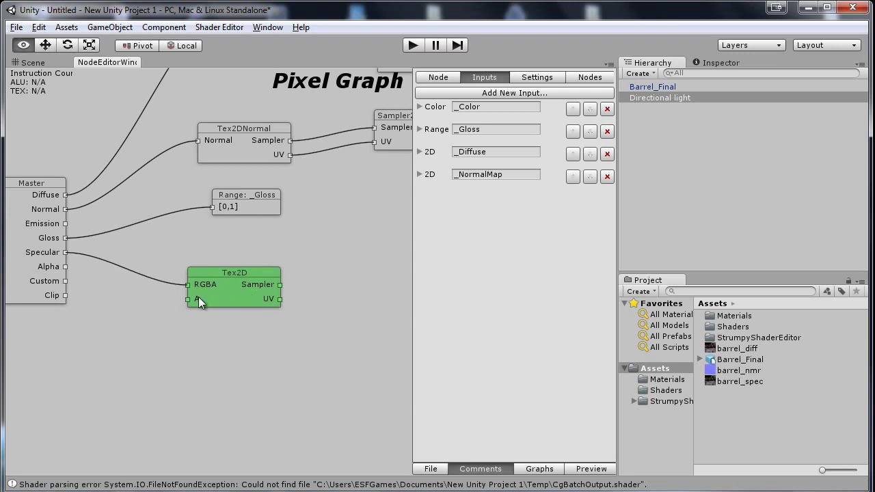
# Add a Sampler2D property node and connect it to Tex2D's Sampler input
pyautogui.moveTo(197, 299); pyautogui.dragTo(119, 296, button='middle')
pyautogui.rightClick(255, 262)
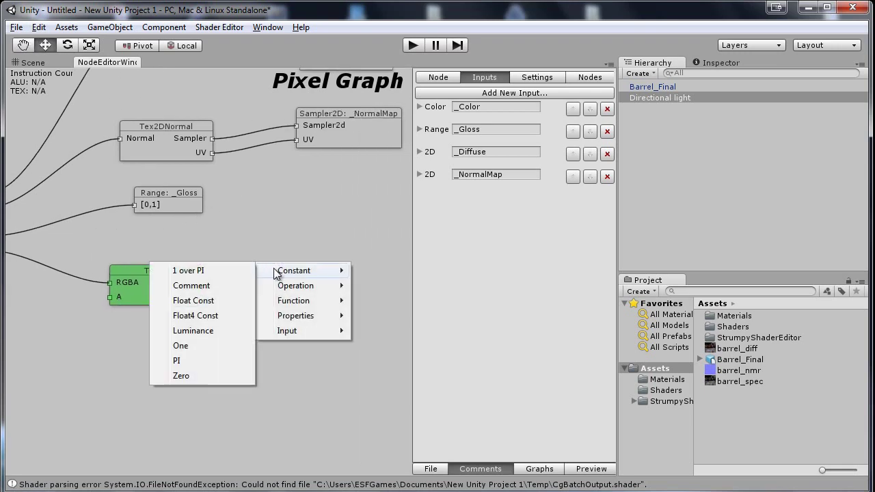
pyautogui.moveTo(299, 316)
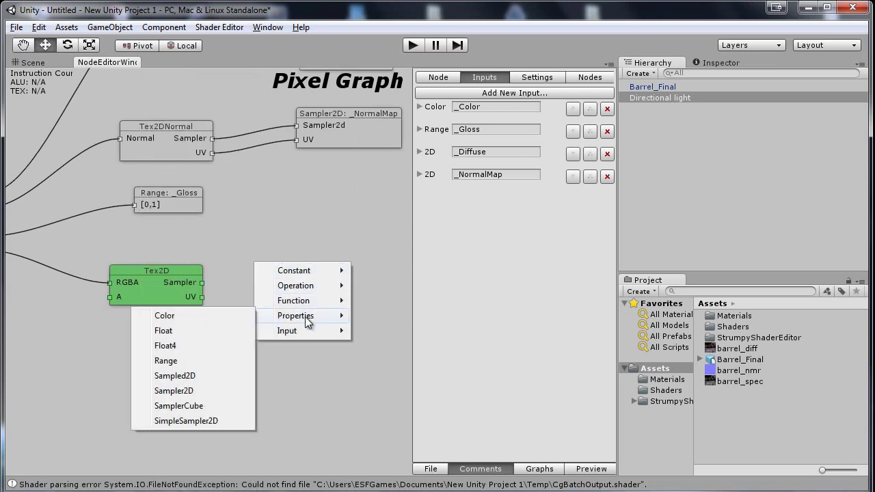
pyautogui.click(196, 391)
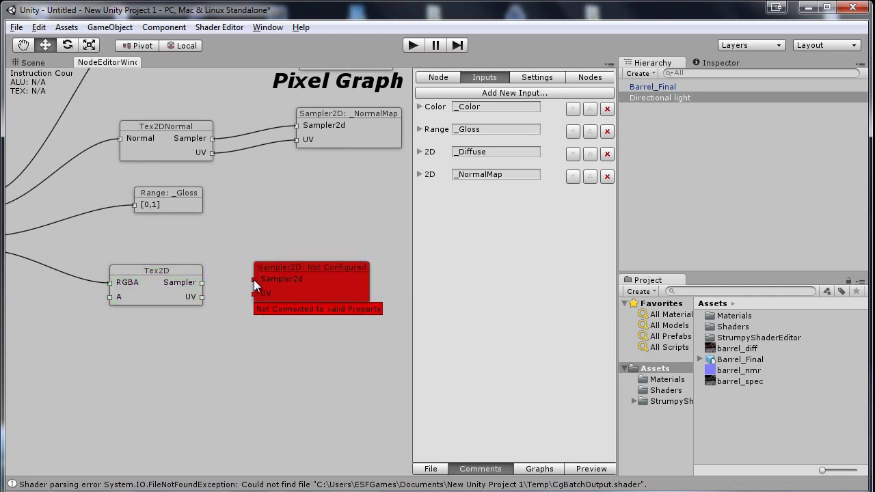
pyautogui.moveTo(252, 279); pyautogui.dragTo(200, 282)
pyautogui.moveTo(234, 344); pyautogui.dragTo(349, 353, button='middle')
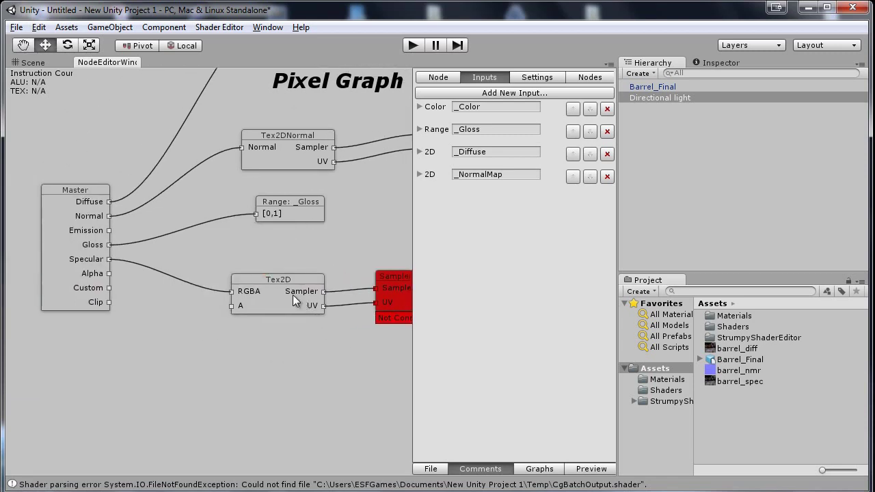
pyautogui.moveTo(333, 231)
pyautogui.mouseDown(button='middle')
pyautogui.moveTo(61, 401)
pyautogui.moveTo(200, 313)
pyautogui.moveTo(267, 250)
pyautogui.mouseUp(button='middle')
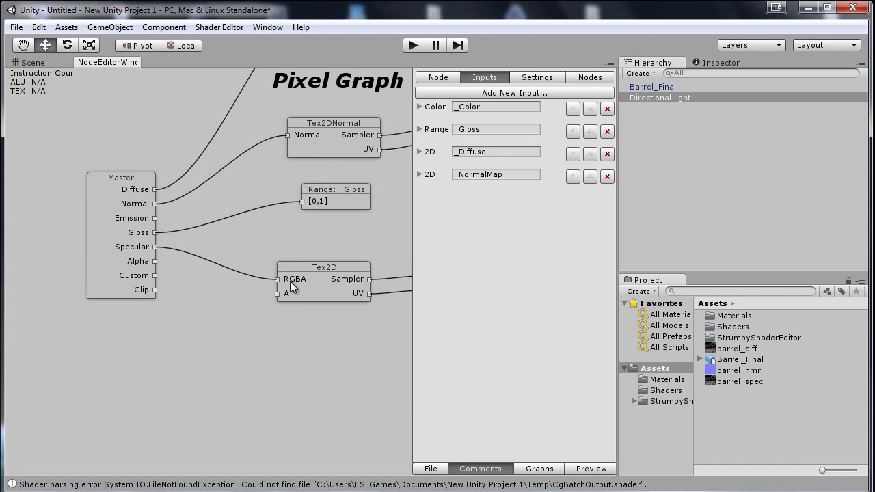
pyautogui.moveTo(291, 281); pyautogui.dragTo(322, 276)
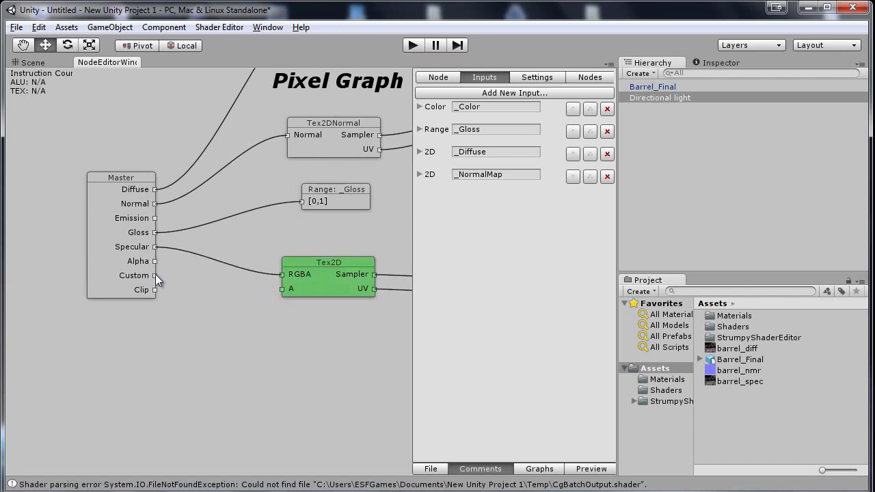
pyautogui.moveTo(155, 275)
pyautogui.mouseDown()
pyautogui.moveTo(109, 282)
pyautogui.moveTo(281, 290)
pyautogui.mouseUp()
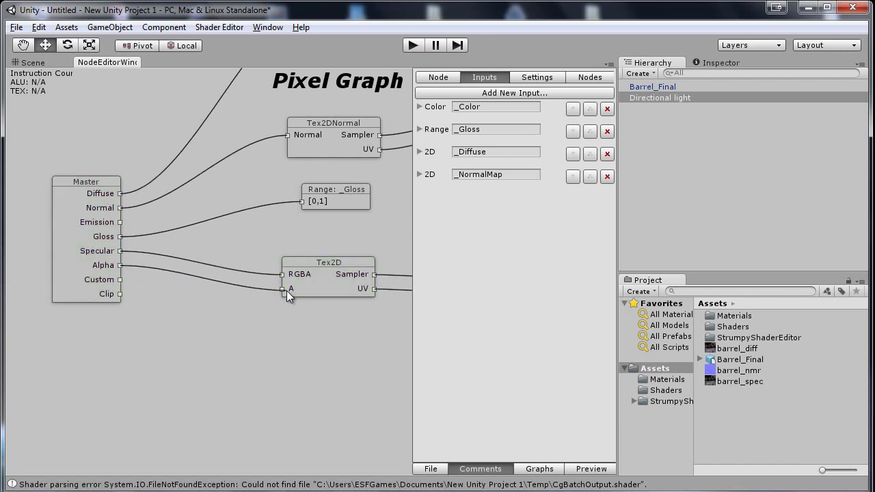
pyautogui.click(252, 286)
pyautogui.moveTo(272, 246); pyautogui.dragTo(251, 292, button='middle')
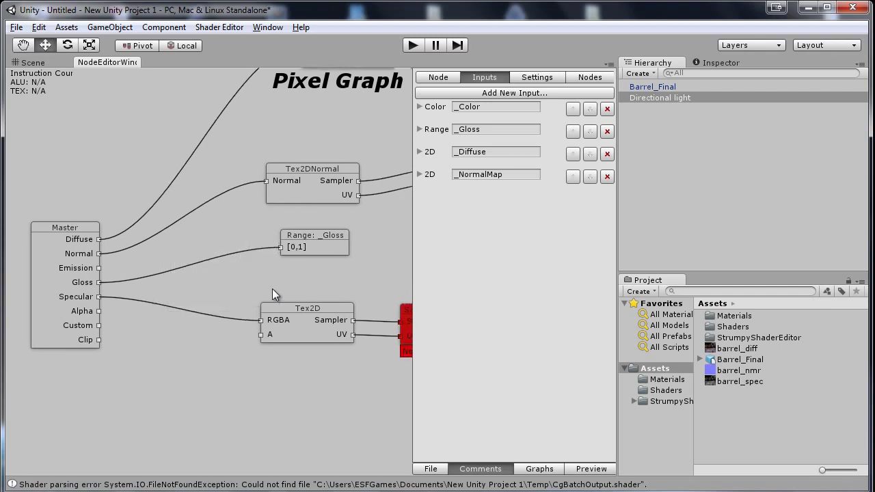
# Bind the red unconfigured Sampler2D node to a new _Specular input
pyautogui.moveTo(307, 291)
pyautogui.mouseDown(button='middle')
pyautogui.moveTo(206, 316)
pyautogui.moveTo(314, 312)
pyautogui.mouseUp(button='middle')
pyautogui.moveTo(355, 277); pyautogui.dragTo(287, 308, button='middle')
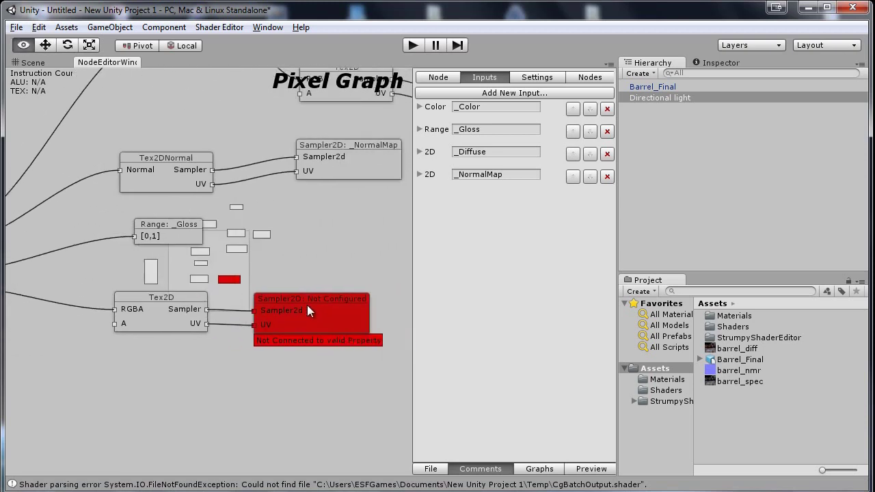
pyautogui.click(301, 307)
pyautogui.click(452, 77)
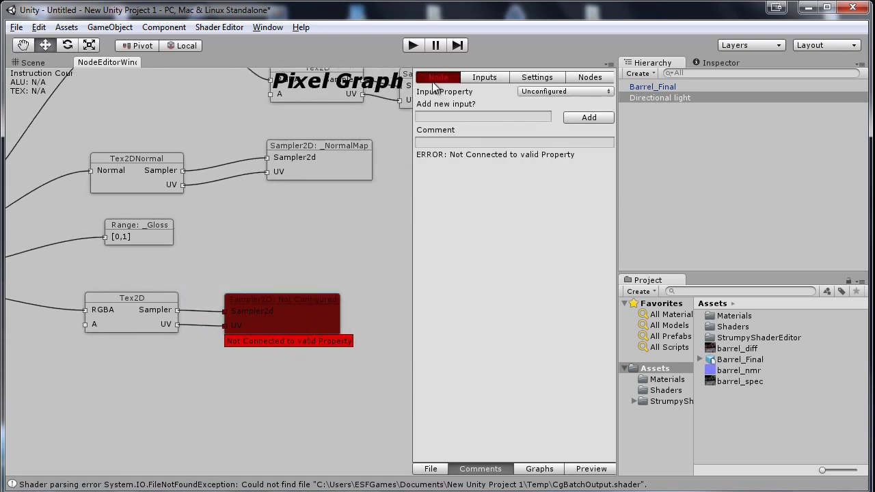
pyautogui.click(483, 118)
pyautogui.write('Specular')
pyautogui.click(589, 117)
# Move _Specular above _NormalMap in the shader inputs list
pyautogui.keyDown('alt'); pyautogui.moveTo(300, 211); pyautogui.dragTo(210, 326); pyautogui.keyUp('alt')
pyautogui.moveTo(169, 147); pyautogui.dragTo(209, 169)
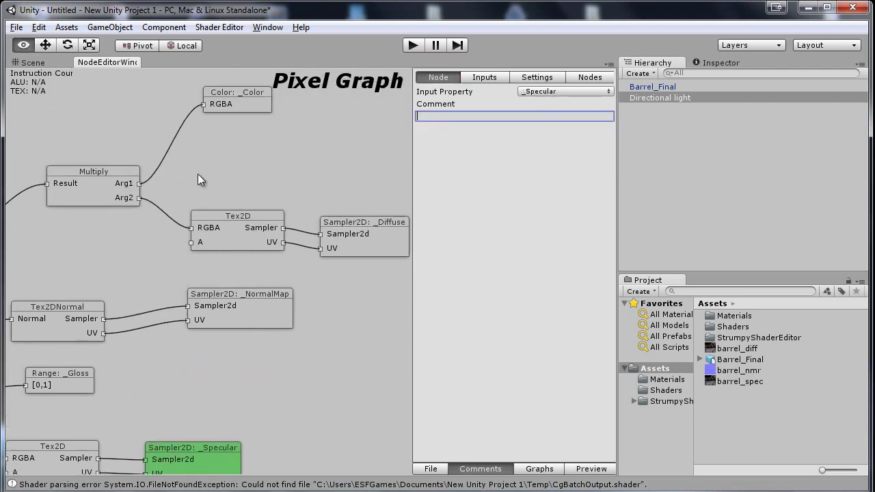
pyautogui.click(495, 79)
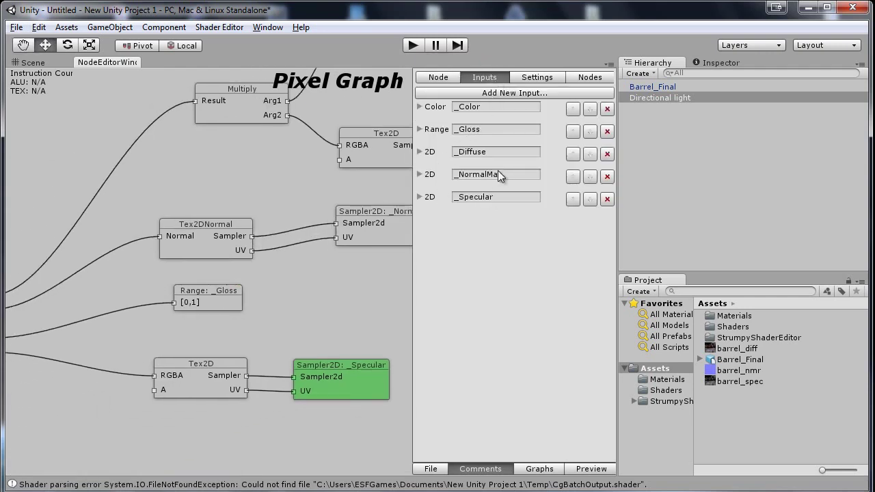
pyautogui.click(571, 200)
# Choose a default colour for the Color input and expand the _Gloss settings
pyautogui.click(419, 106)
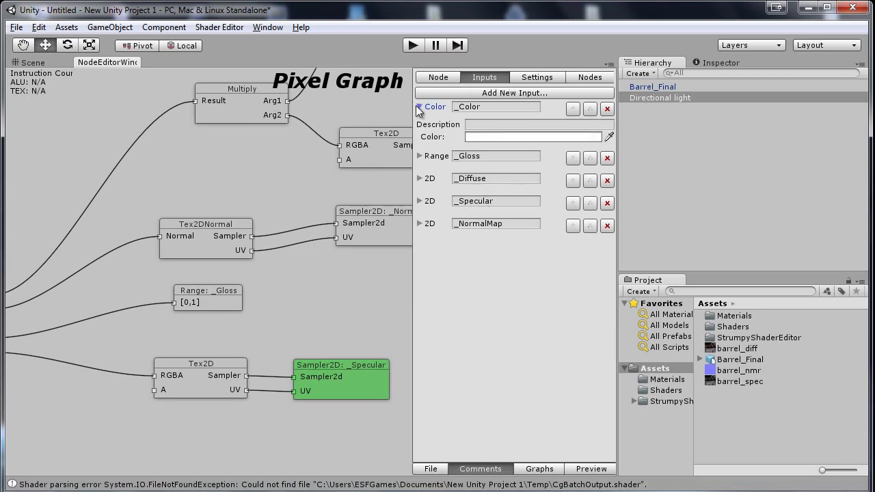
pyautogui.click(476, 136)
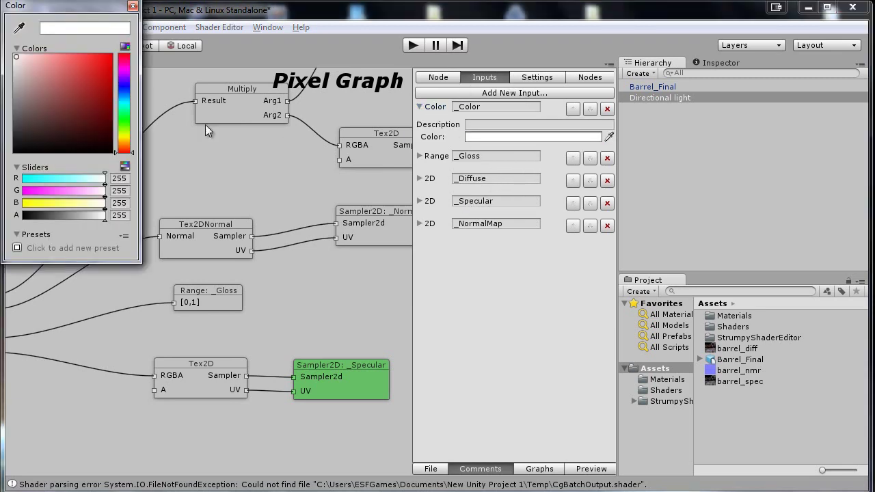
pyautogui.click(133, 6)
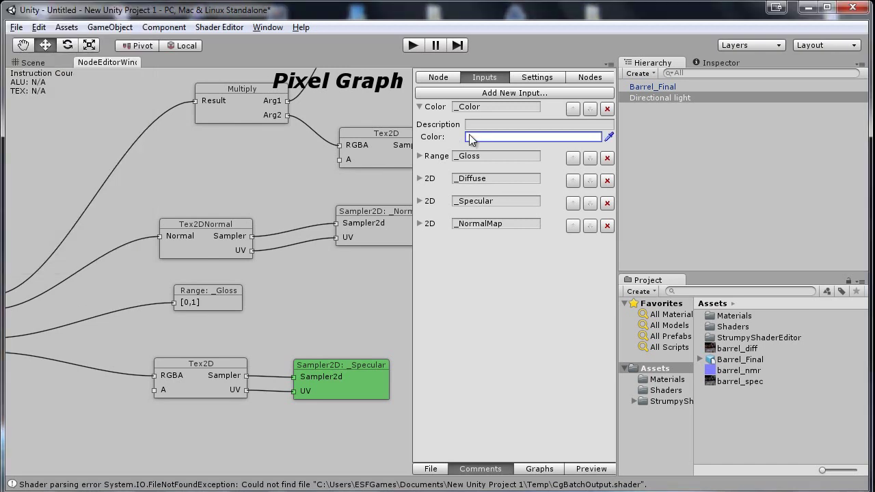
pyautogui.click(419, 156)
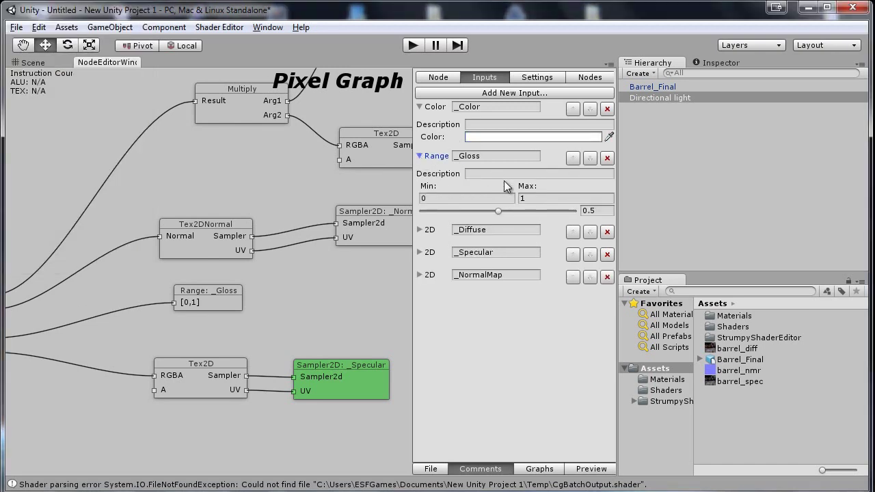
# Set the _NormalMap input's default texture to Bump
pyautogui.click(420, 230)
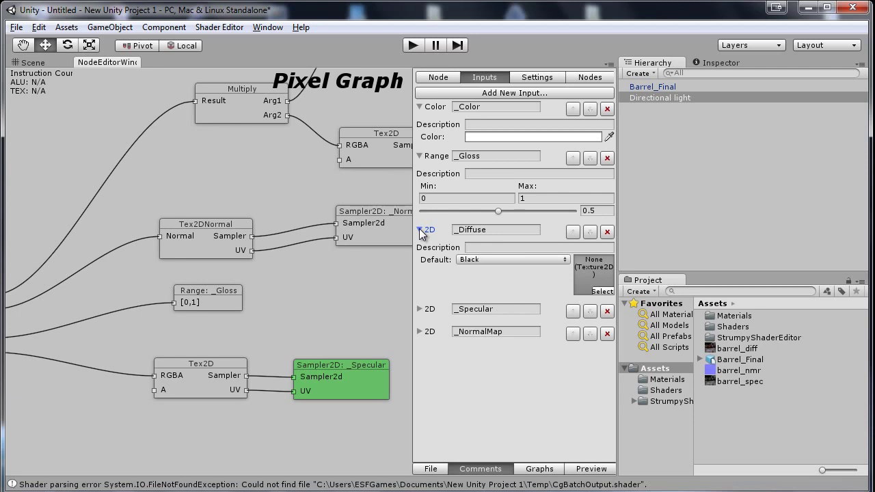
pyautogui.click(420, 231)
pyautogui.click(420, 252)
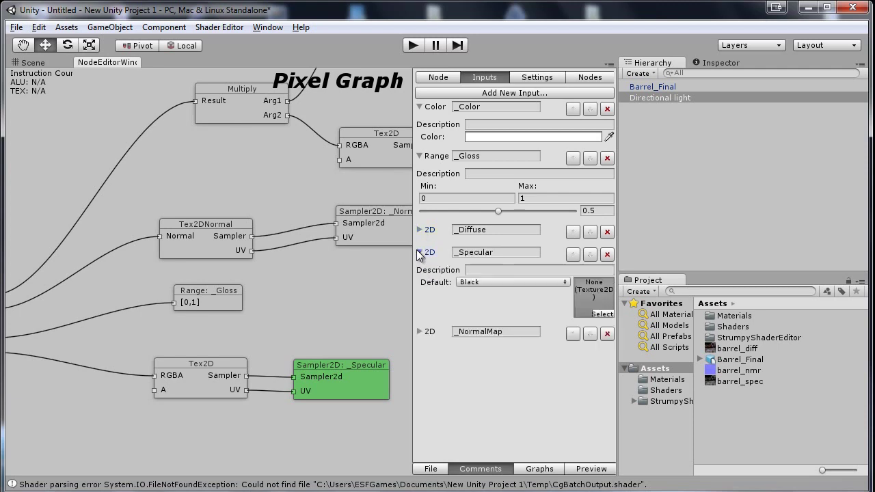
pyautogui.click(420, 252)
pyautogui.click(420, 275)
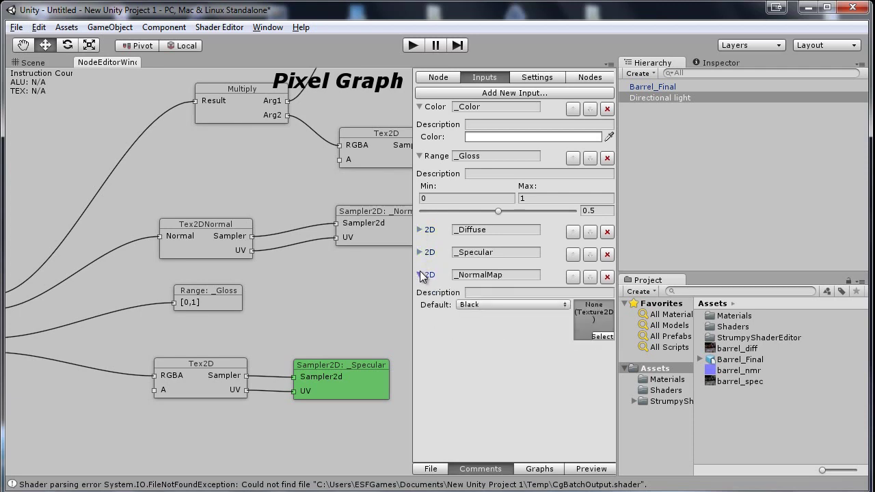
pyautogui.click(478, 305)
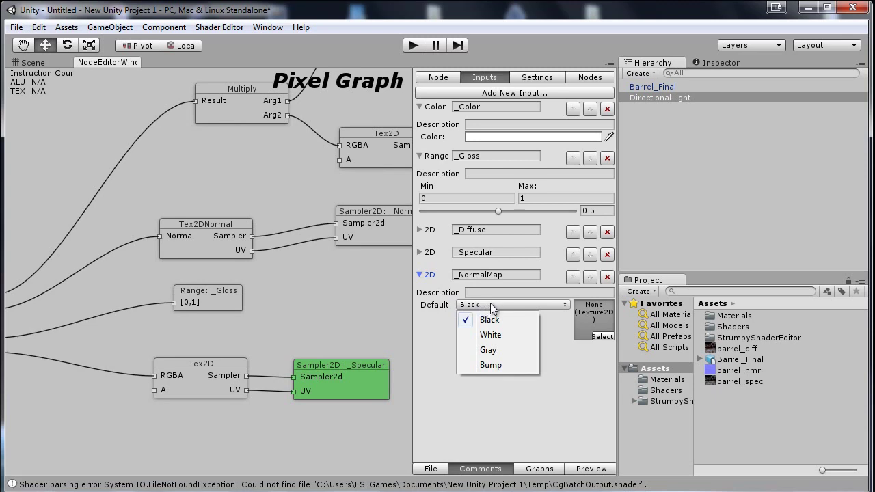
pyautogui.click(498, 365)
# Set _Specular and _Diffuse default textures to Gray, then show the shader Settings
pyautogui.click(421, 275)
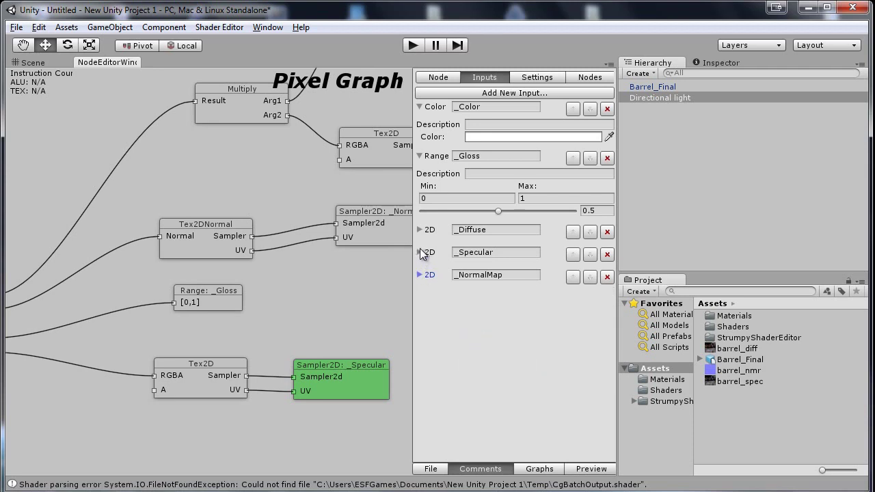
pyautogui.click(419, 253)
pyautogui.click(419, 253)
pyautogui.click(482, 282)
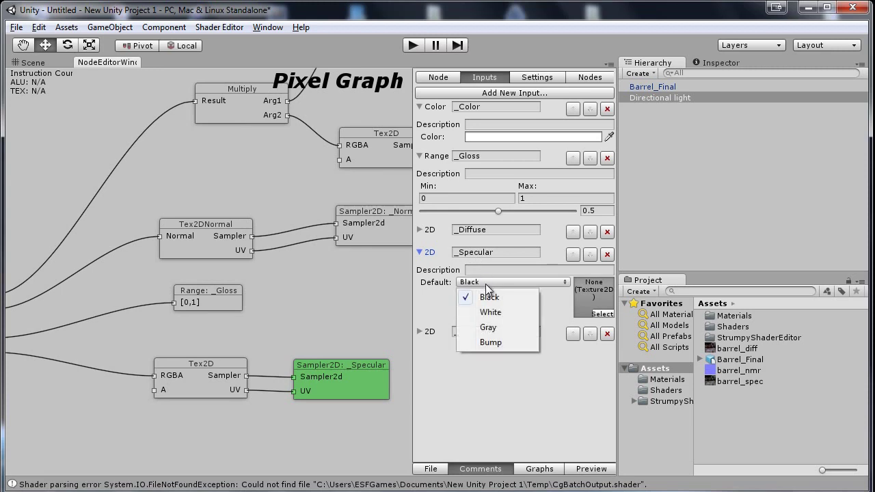
pyautogui.click(492, 333)
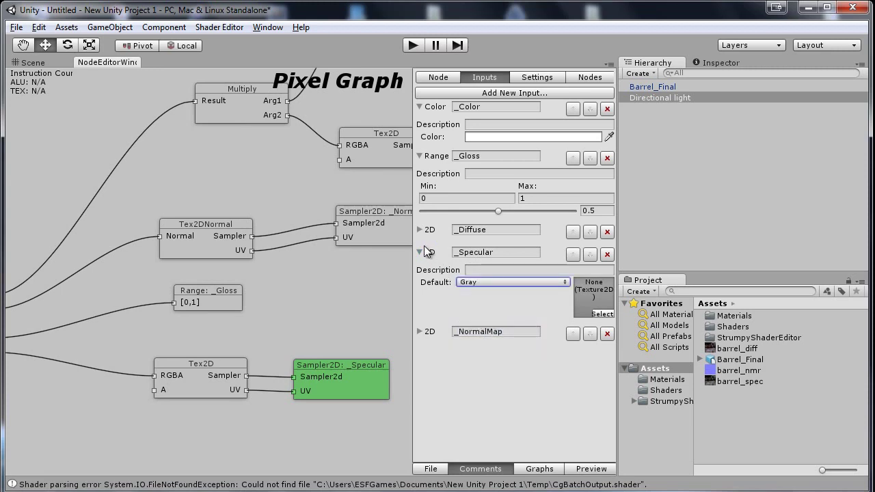
pyautogui.click(420, 229)
pyautogui.click(478, 259)
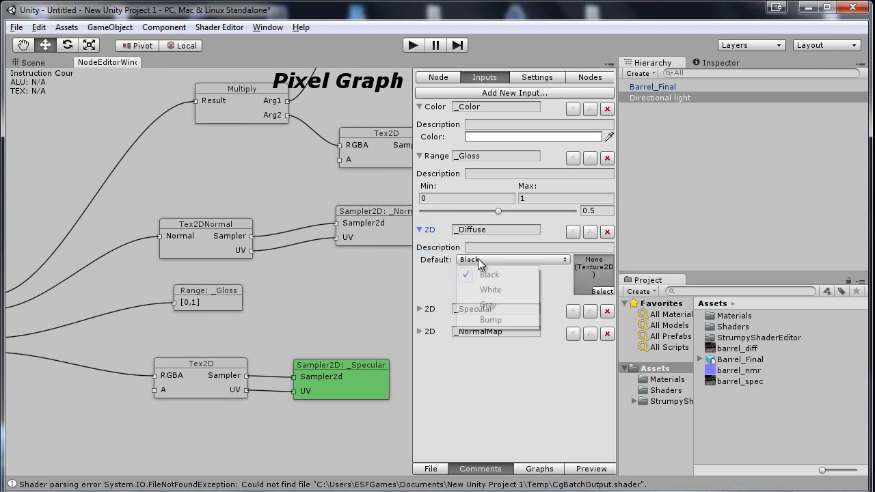
pyautogui.click(496, 305)
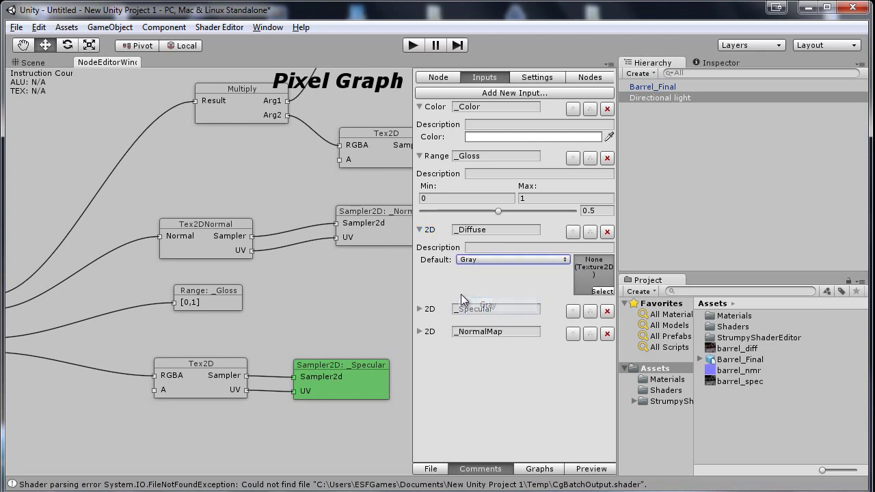
pyautogui.click(419, 229)
pyautogui.click(538, 77)
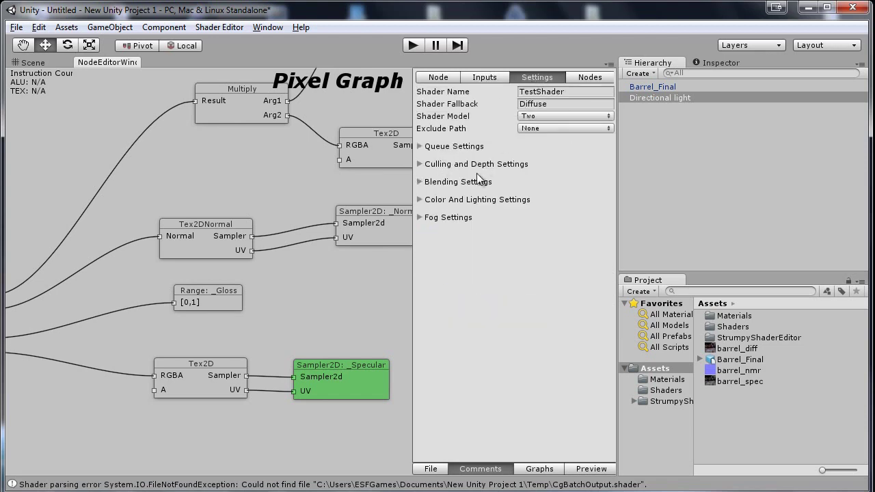
# Clear the node selection in the shader graph
pyautogui.click(586, 78)
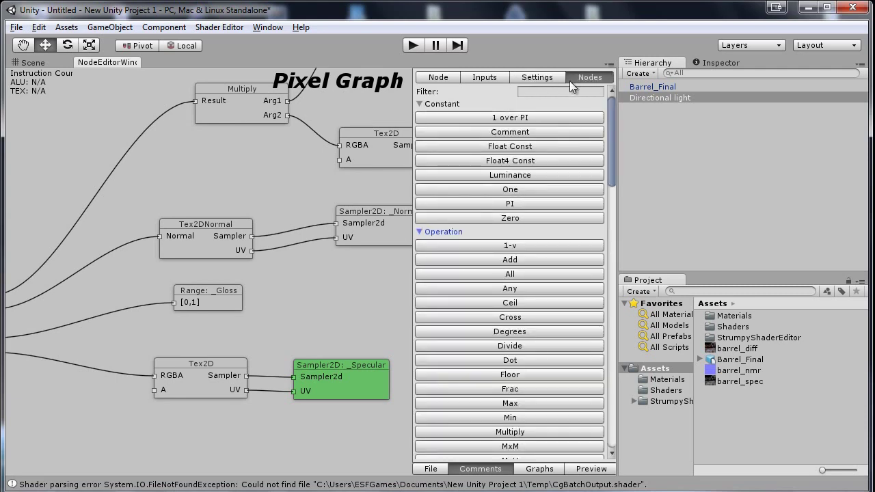
pyautogui.moveTo(612, 105)
pyautogui.mouseDown()
pyautogui.moveTo(607, 252)
pyautogui.moveTo(600, 118)
pyautogui.mouseUp()
pyautogui.rightClick(319, 261)
pyautogui.click(309, 262)
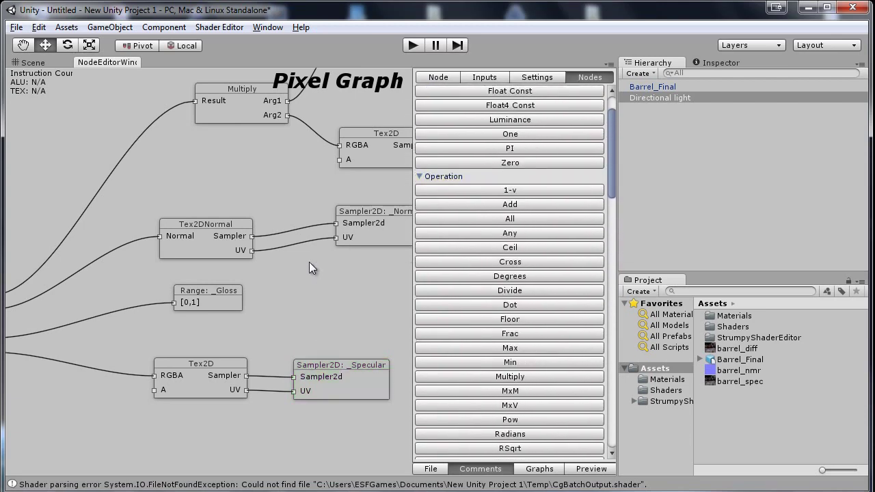
pyautogui.click(428, 79)
# Save the graph and export it as the TestShader shader file
pyautogui.click(431, 469)
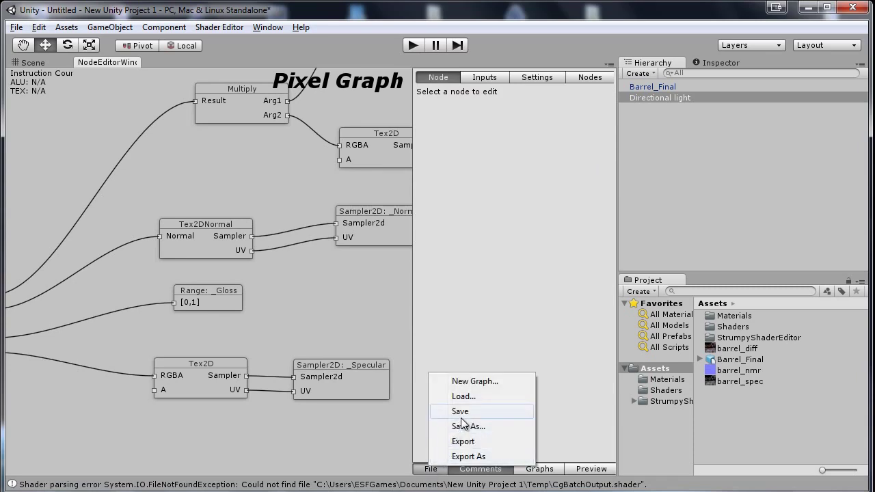
pyautogui.click(461, 416)
pyautogui.click(431, 469)
pyautogui.click(466, 445)
# Select the barrel and try a reddish _Color tint before resetting it to white
pyautogui.click(28, 62)
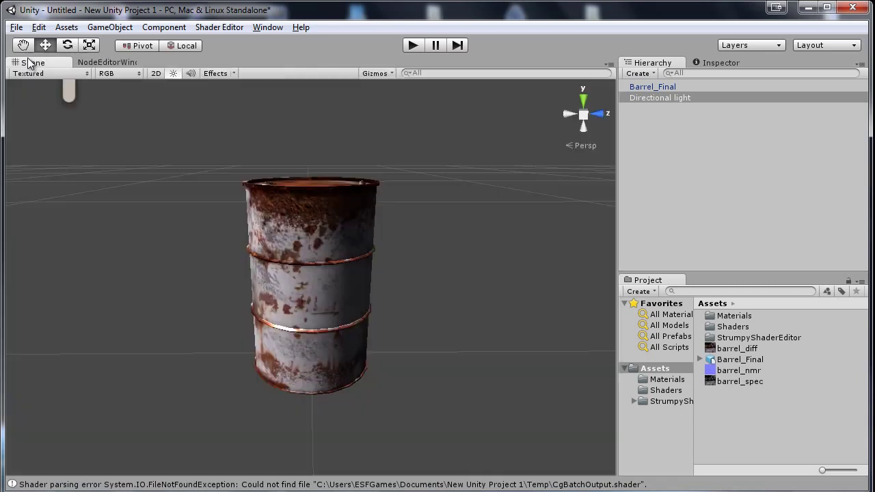
pyautogui.click(346, 218)
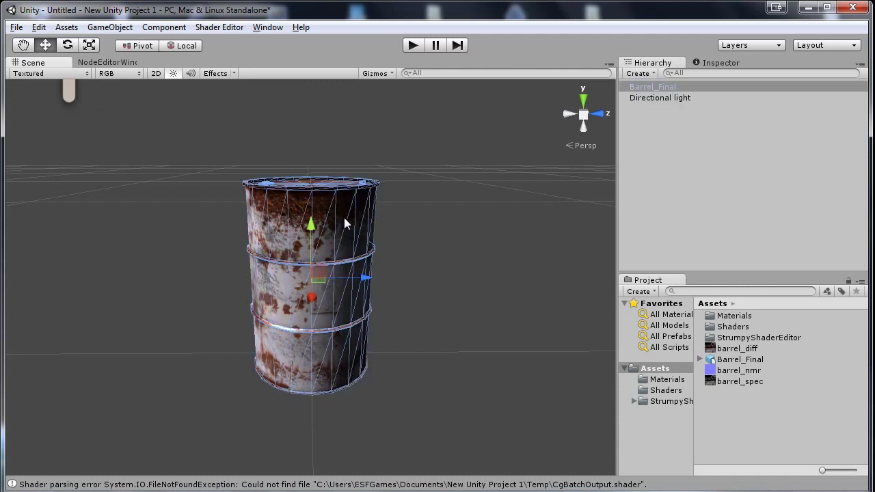
pyautogui.click(726, 62)
pyautogui.moveTo(865, 140); pyautogui.dragTo(860, 205)
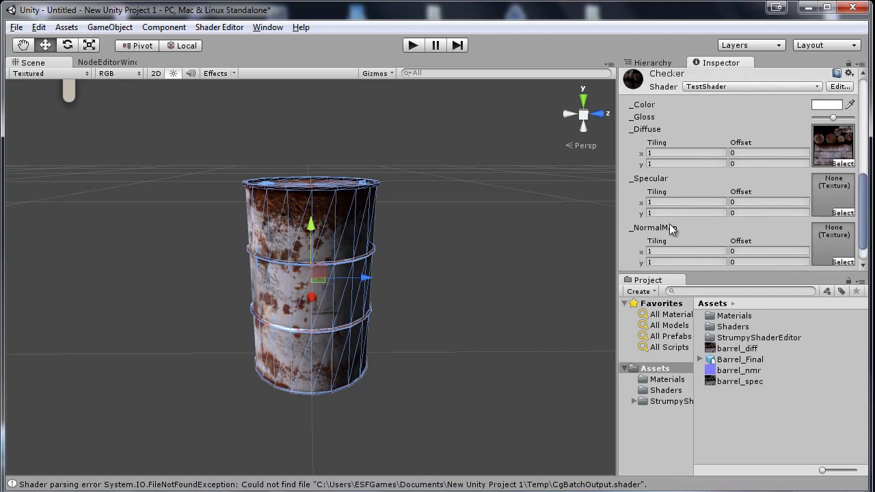
pyautogui.click(827, 104)
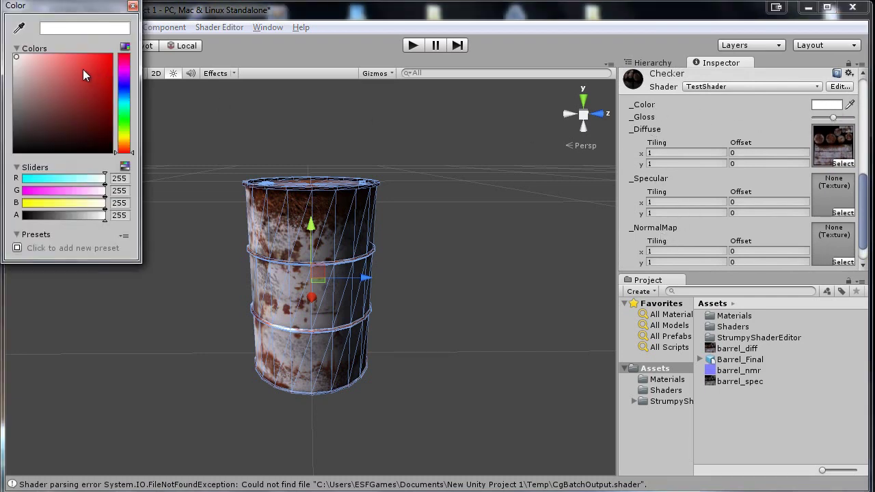
pyautogui.moveTo(86, 71)
pyautogui.mouseDown()
pyautogui.moveTo(49, 78)
pyautogui.moveTo(64, 87)
pyautogui.moveTo(15, 54)
pyautogui.mouseUp()
pyautogui.click(133, 6)
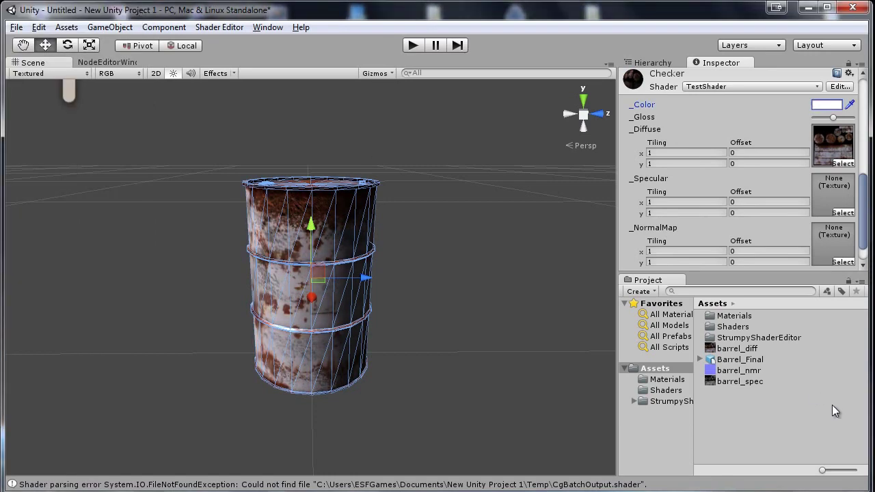
# Reimport barrel_nmr with Texture Type Normal map and reselect the barrel
pyautogui.click(733, 370)
pyautogui.click(728, 107)
pyautogui.click(750, 137)
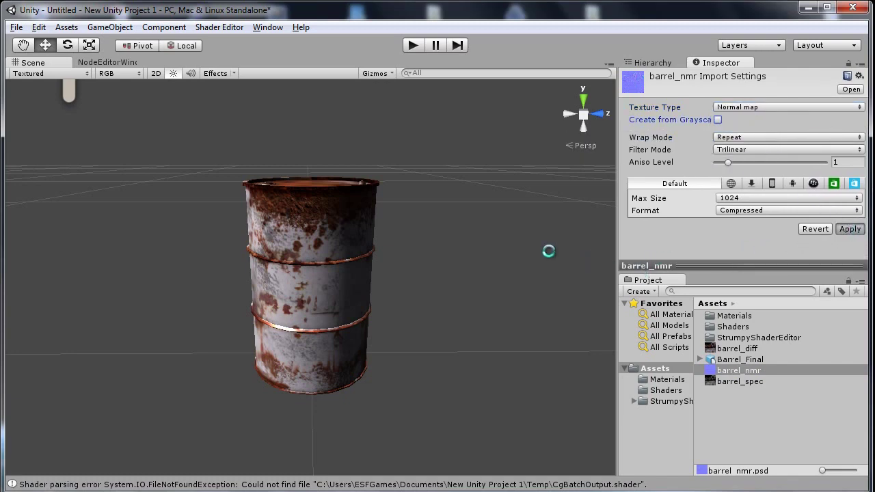
pyautogui.click(328, 206)
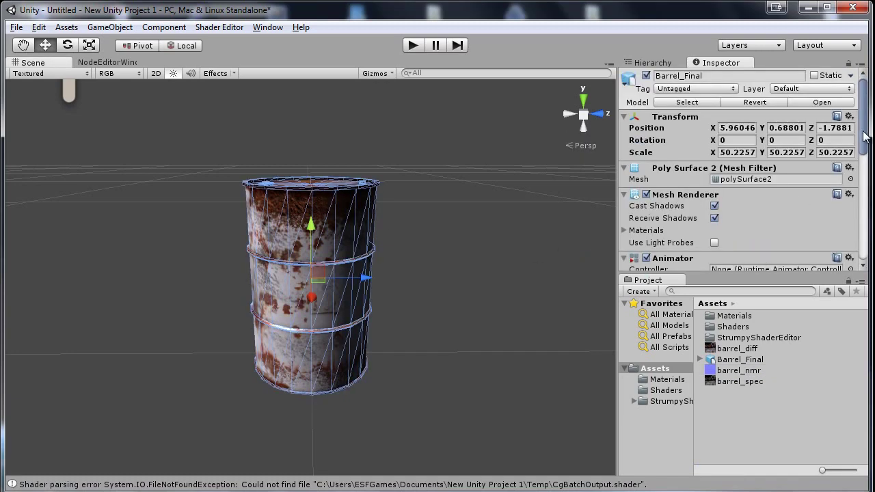
# Drag a barrel texture into the material's texture slot and raise _Gloss to maximum
pyautogui.scroll(-10, 785, 213)
pyautogui.moveTo(727, 372)
pyautogui.mouseDown()
pyautogui.moveTo(775, 322)
pyautogui.moveTo(834, 217)
pyautogui.moveTo(833, 179)
pyautogui.mouseUp()
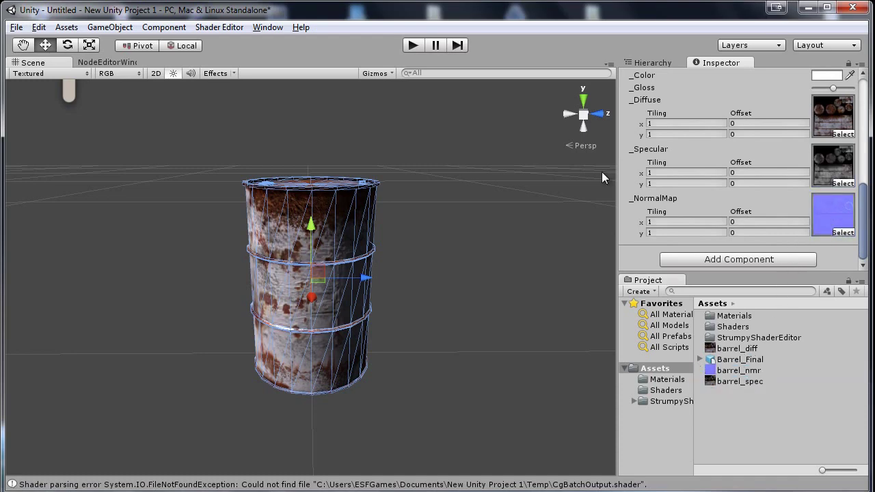
pyautogui.keyDown('alt'); pyautogui.moveTo(521, 171); pyautogui.dragTo(332, 185); pyautogui.keyUp('alt')
pyautogui.moveTo(834, 88)
pyautogui.mouseDown()
pyautogui.moveTo(872, 91)
pyautogui.moveTo(818, 82)
pyautogui.mouseUp()
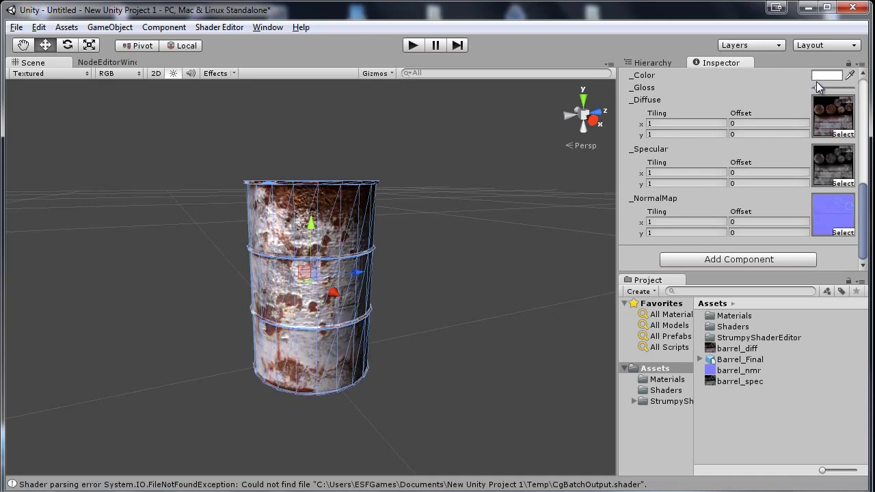
# Orbit closer around the barrel and lower _Gloss to dull the highlight
pyautogui.click(394, 246)
pyautogui.moveTo(393, 246)
pyautogui.keyDown('alt'); pyautogui.mouseDown()
pyautogui.moveTo(427, 245)
pyautogui.moveTo(514, 172)
pyautogui.moveTo(260, 242)
pyautogui.mouseUp(); pyautogui.keyUp('alt')
pyautogui.click(281, 247)
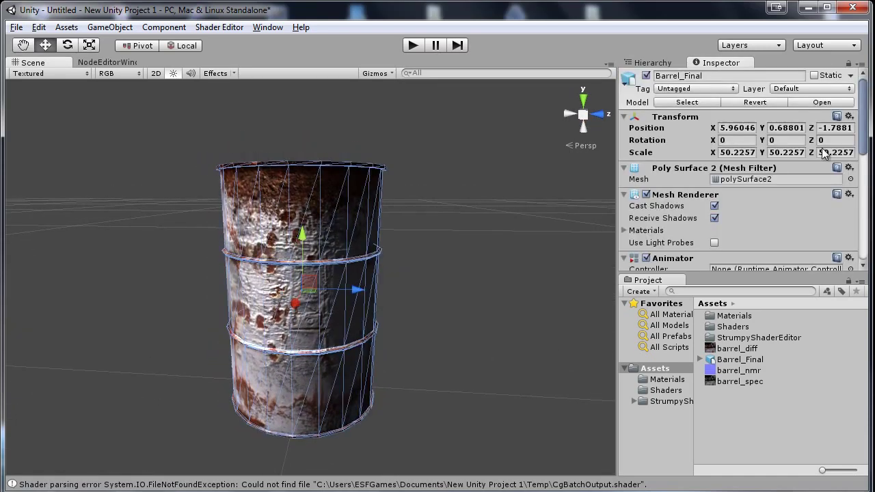
pyautogui.moveTo(864, 123); pyautogui.dragTo(864, 218)
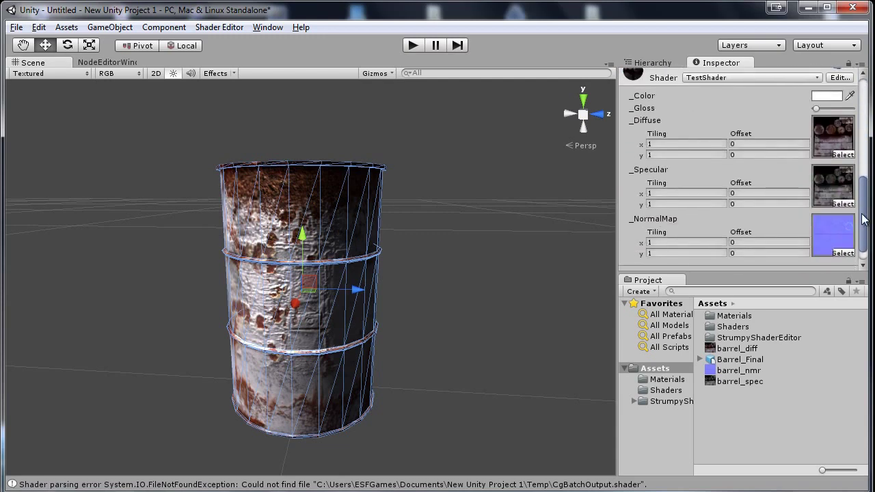
pyautogui.moveTo(819, 108); pyautogui.dragTo(816, 104)
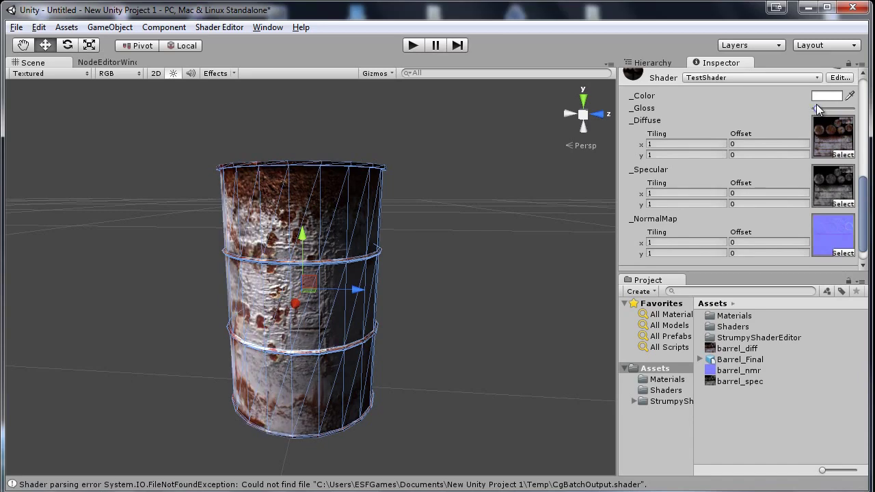
pyautogui.keyDown('alt'); pyautogui.moveTo(113, 227); pyautogui.dragTo(184, 261); pyautogui.keyUp('alt')
# Pan the TestShader graph, nudge the Master node up, then orbit the rusty barrel scene
pyautogui.click(118, 65)
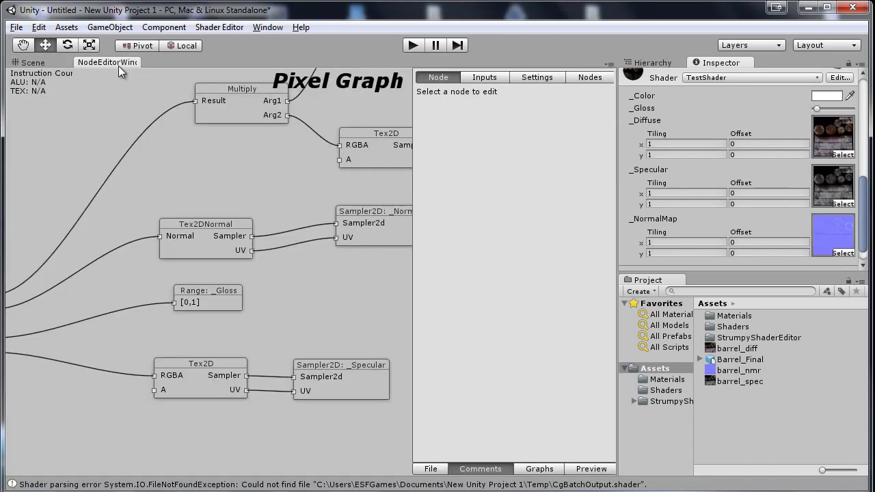
pyautogui.moveTo(123, 79)
pyautogui.keyDown('alt'); pyautogui.mouseDown()
pyautogui.moveTo(146, 227)
pyautogui.moveTo(183, 207)
pyautogui.moveTo(237, 250)
pyautogui.mouseUp(); pyautogui.keyUp('alt')
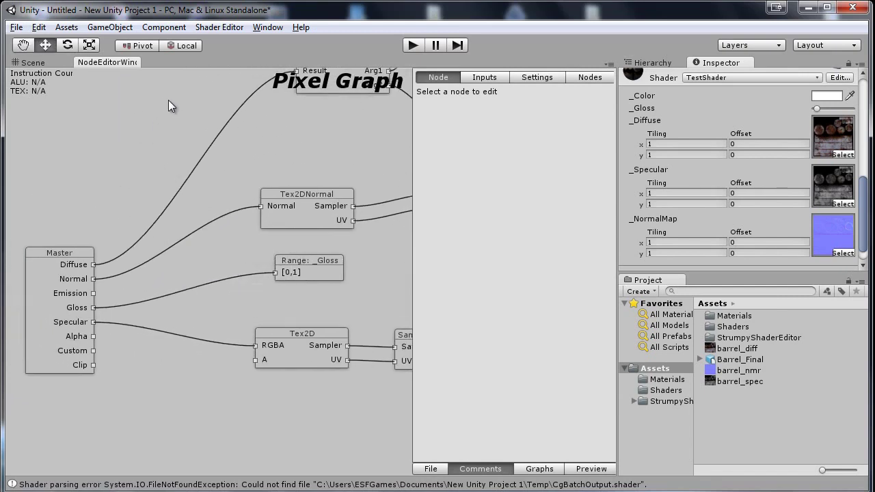
pyautogui.moveTo(56, 253); pyautogui.dragTo(55, 239)
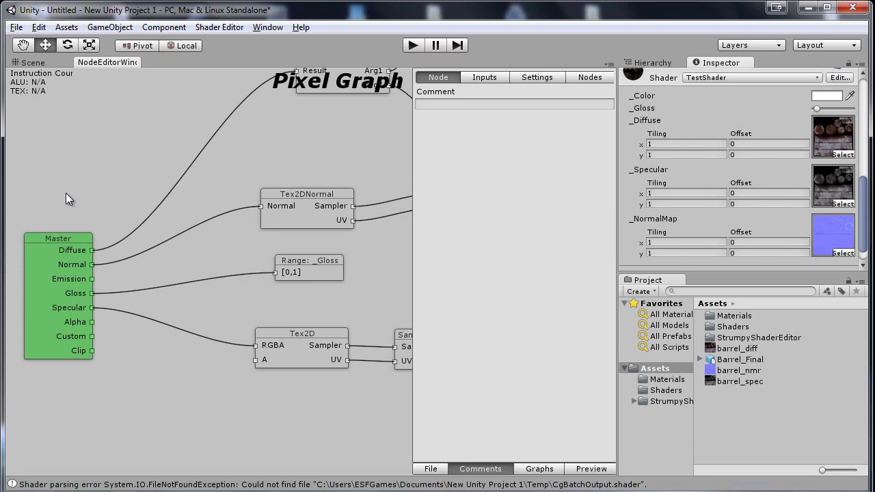
pyautogui.moveTo(390, 246)
pyautogui.keyDown('alt'); pyautogui.mouseDown()
pyautogui.moveTo(343, 263)
pyautogui.moveTo(200, 285)
pyautogui.moveTo(216, 364)
pyautogui.moveTo(228, 369)
pyautogui.moveTo(299, 310)
pyautogui.mouseUp(); pyautogui.keyUp('alt')
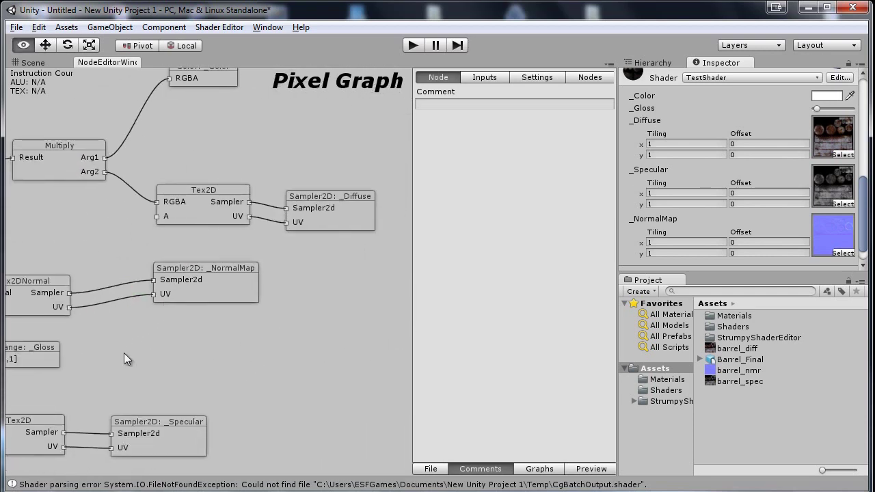
pyautogui.moveTo(124, 353)
pyautogui.keyDown('alt'); pyautogui.mouseDown()
pyautogui.moveTo(104, 395)
pyautogui.moveTo(329, 346)
pyautogui.mouseUp(); pyautogui.keyUp('alt')
pyautogui.keyDown('alt'); pyautogui.moveTo(32, 353); pyautogui.dragTo(95, 103); pyautogui.keyUp('alt')
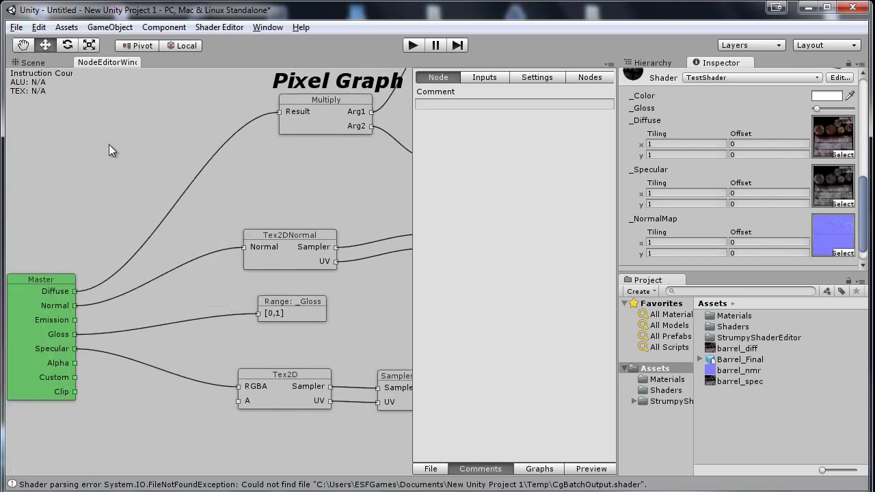
pyautogui.click(38, 62)
pyautogui.moveTo(158, 170)
pyautogui.keyDown('alt'); pyautogui.mouseDown()
pyautogui.moveTo(293, 267)
pyautogui.moveTo(426, 221)
pyautogui.moveTo(424, 272)
pyautogui.mouseUp(); pyautogui.keyUp('alt')
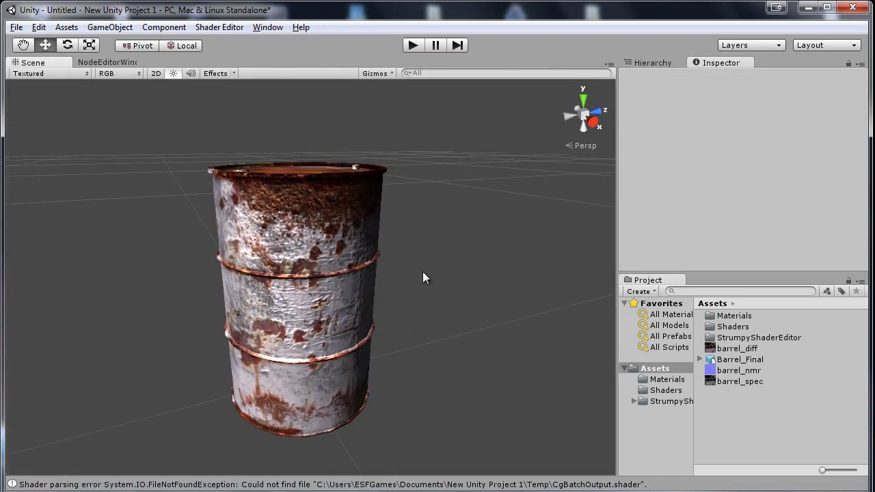